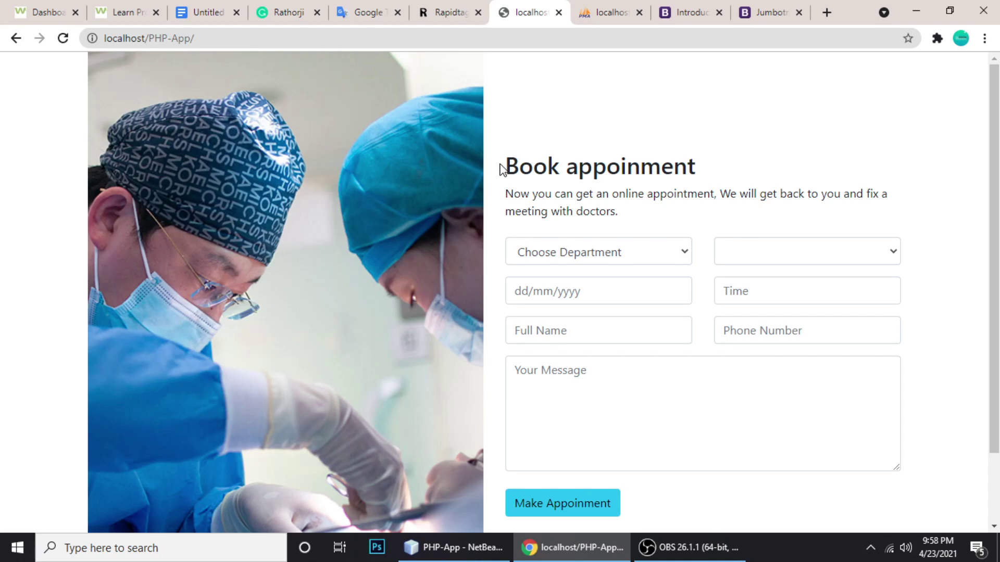
Look over the Book appoinment form, highlighting its heading and the banner's contact number
left_click_drag(502, 168, 797, 172)
left_click(797, 172)
left_click(590, 247)
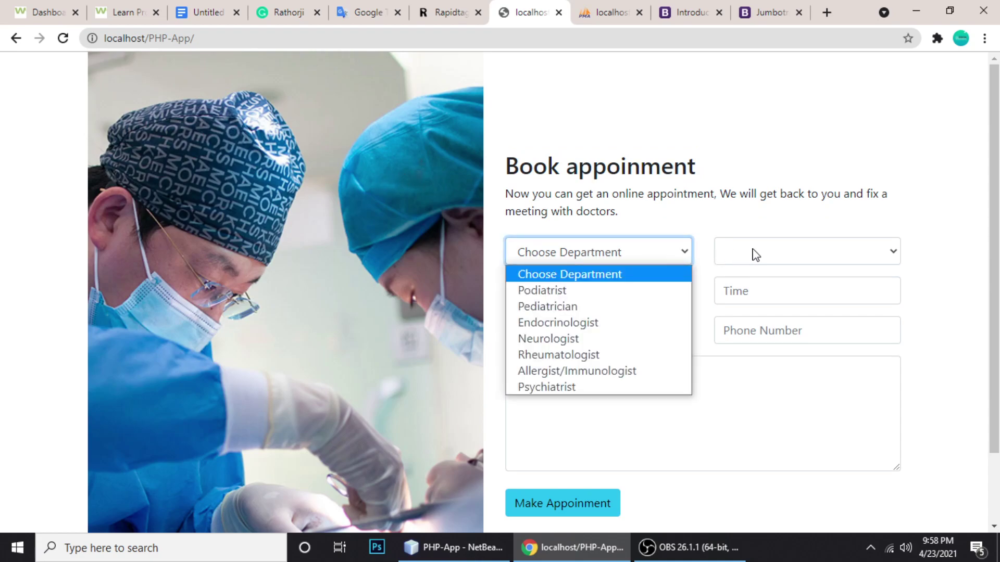
scroll(474, 248, "down", 2)
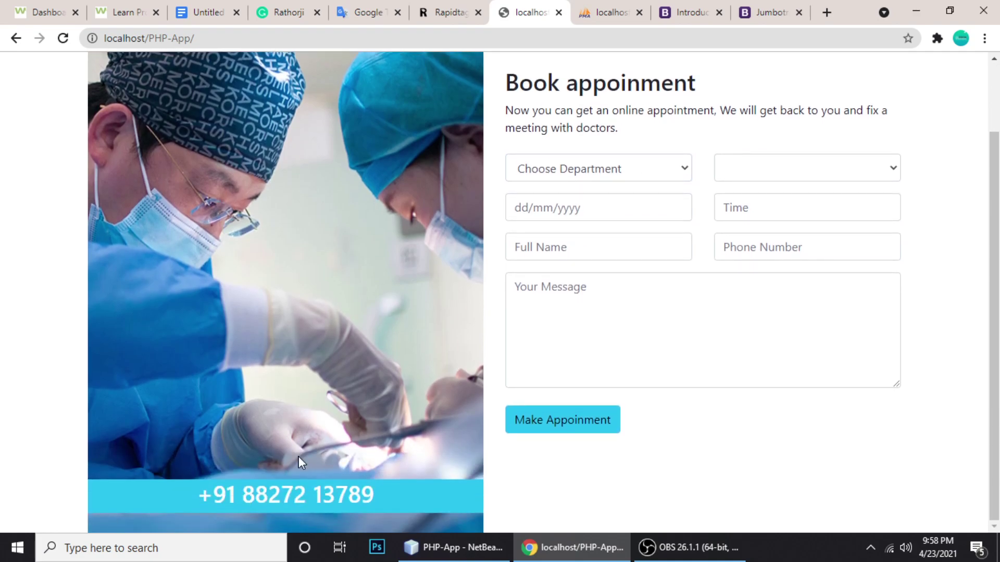
left_click_drag(298, 456, 432, 485)
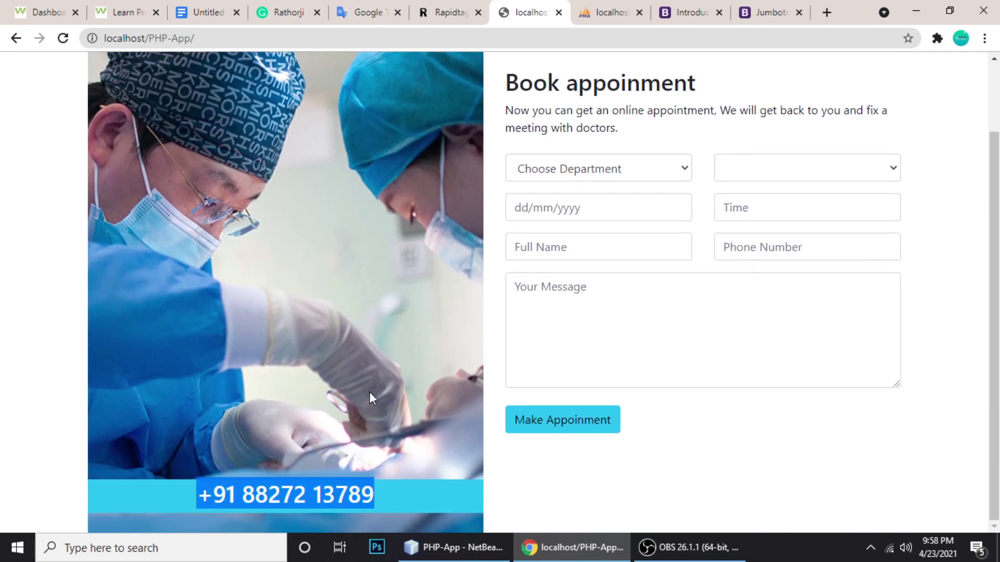
scroll(370, 392, "up", 2)
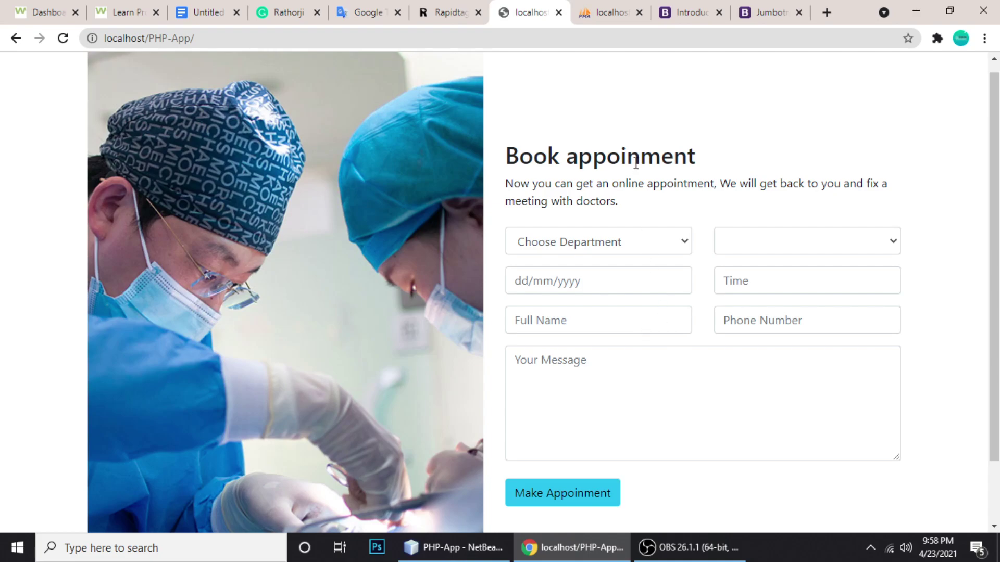
Try Neurologist and then Pediatrician as the department to see which doctors each offers
left_click(596, 235)
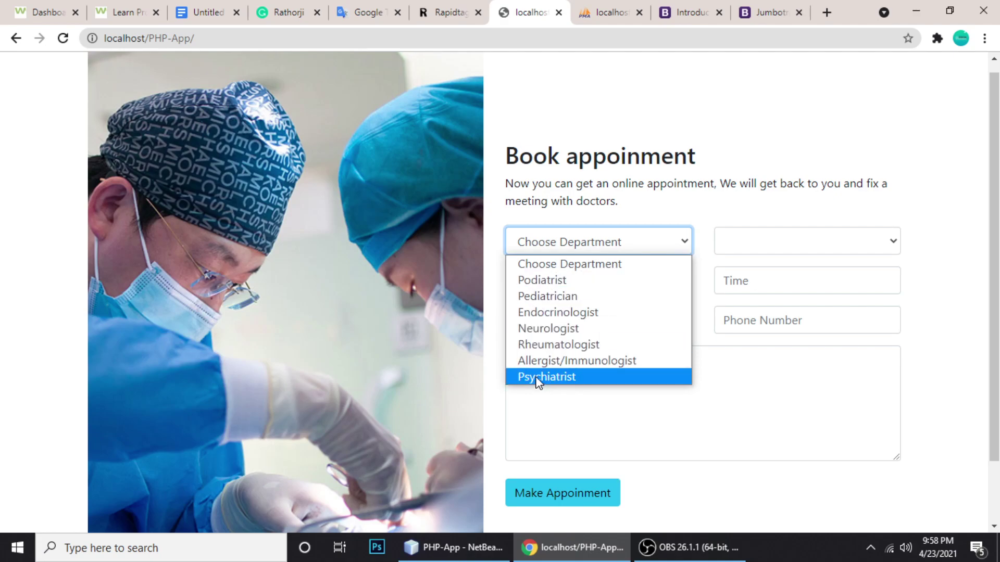
left_click(541, 329)
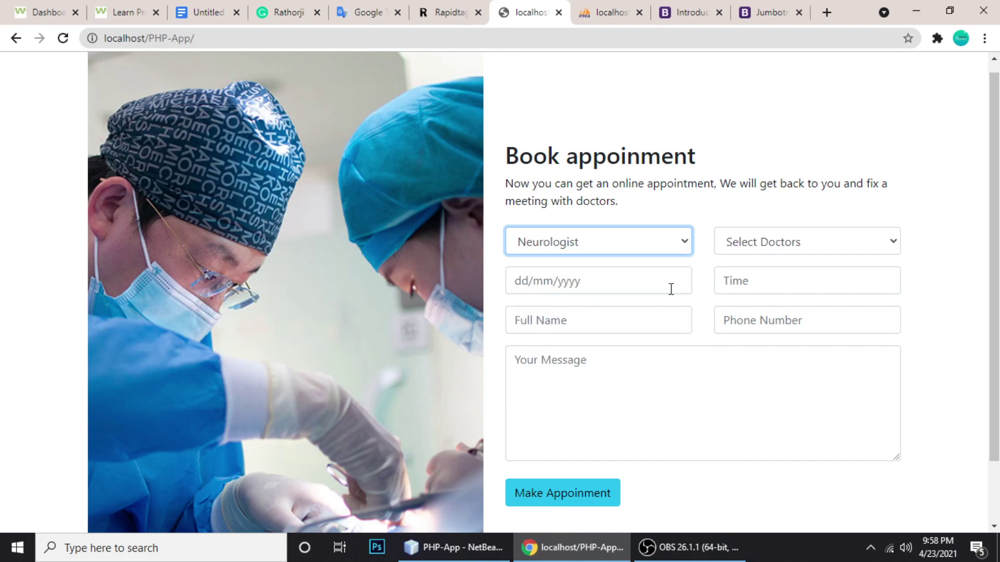
left_click(750, 243)
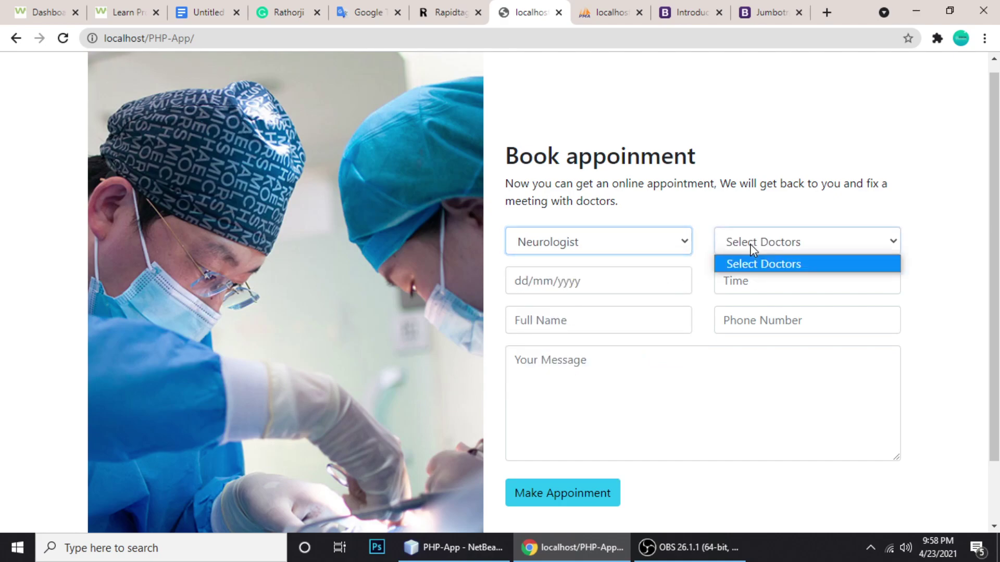
left_click(595, 246)
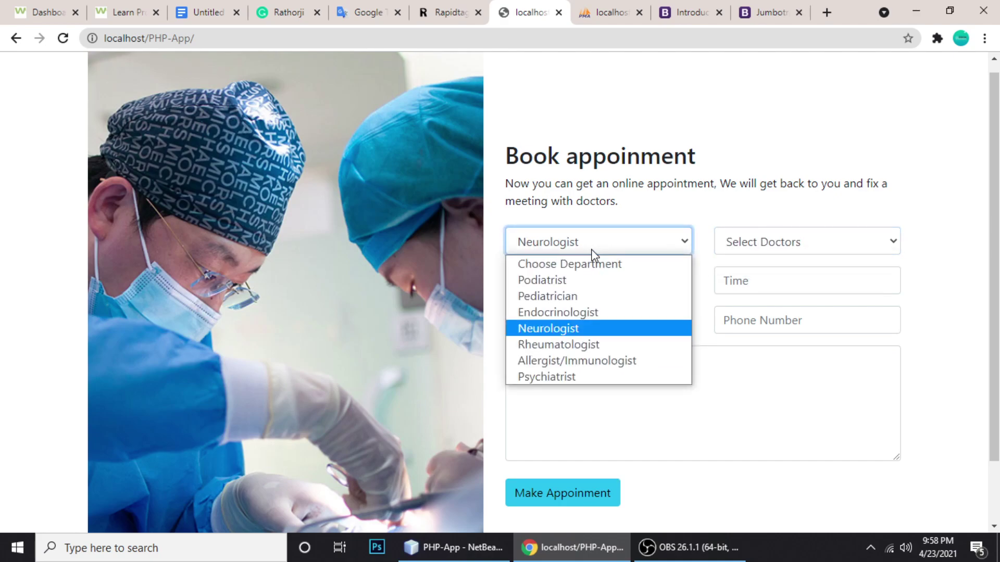
left_click(539, 300)
left_click(743, 243)
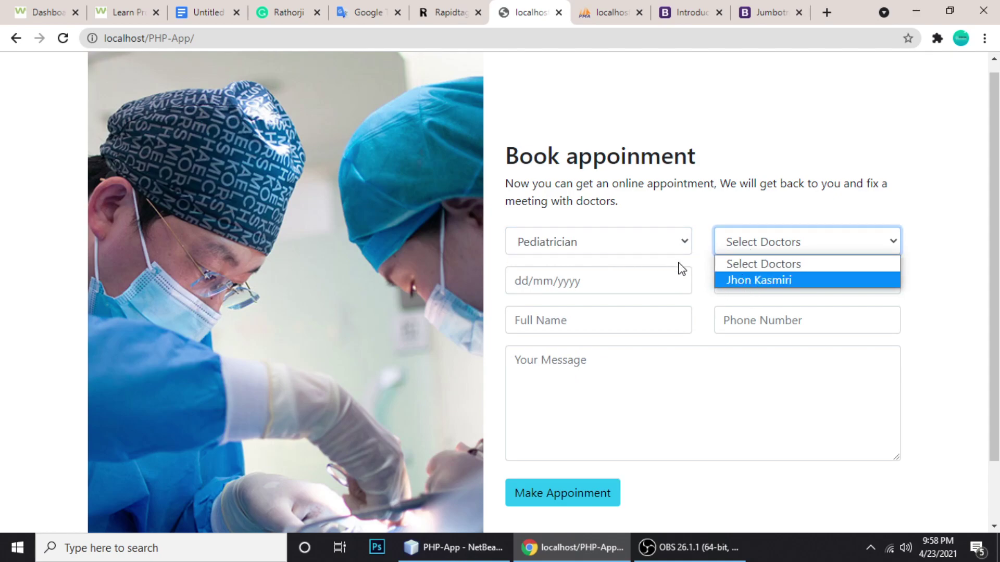
left_click(598, 244)
Choose Psychiatrist as the department and select its doctor
left_click(598, 244)
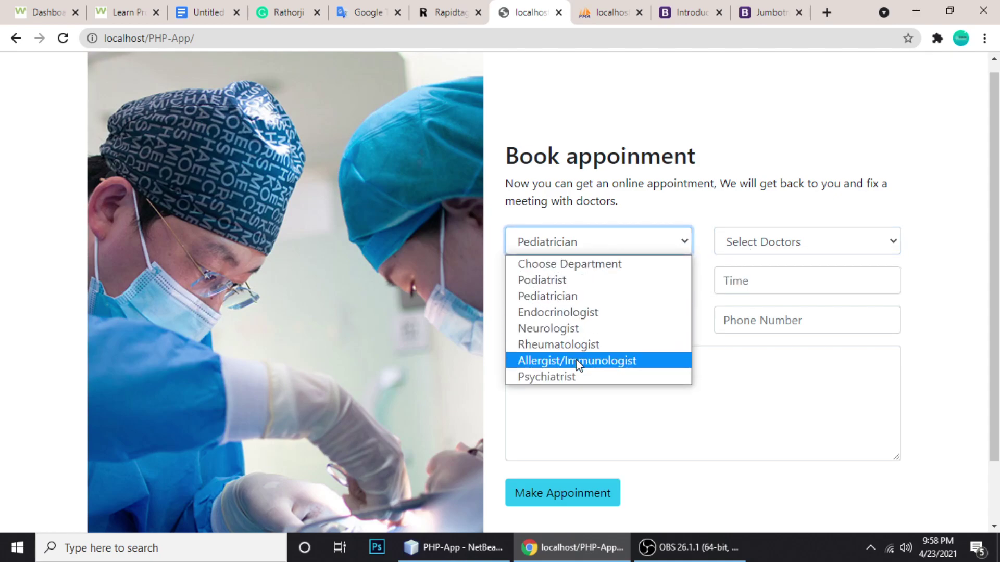
left_click(551, 377)
left_click(746, 240)
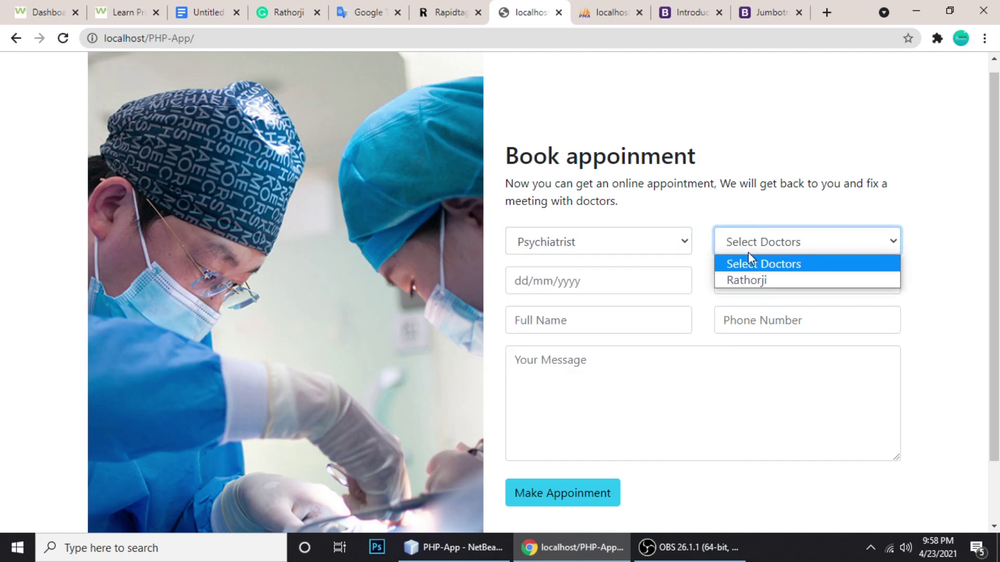
left_click(734, 281)
Set the appointment date to 24/04/2021 and the time to 09:30 PM
left_click(559, 281)
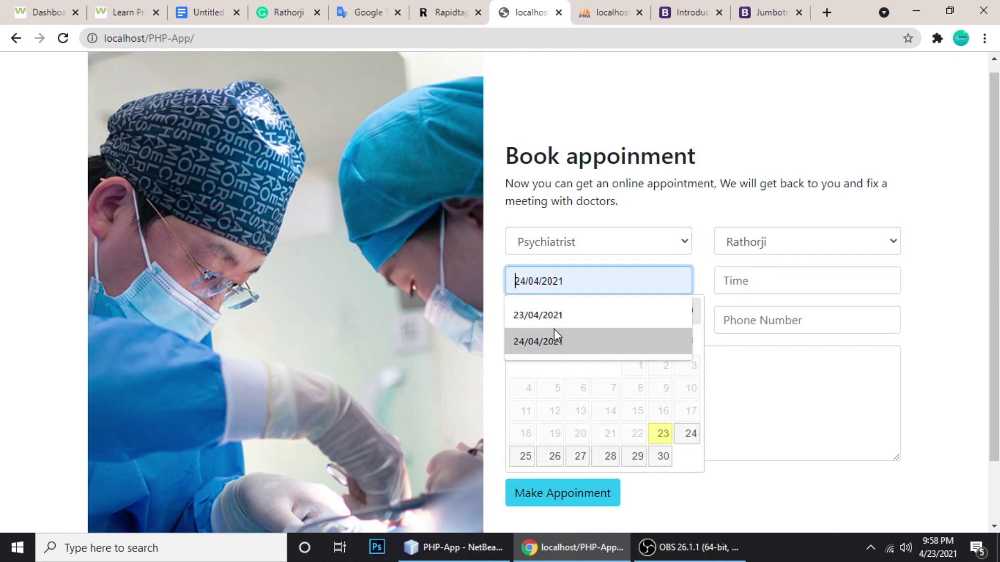
left_click(691, 434)
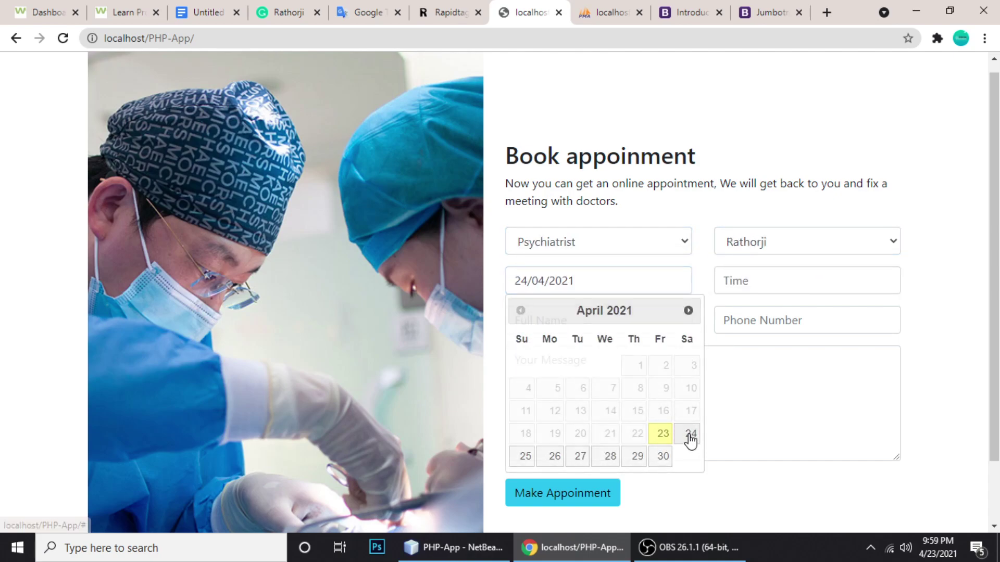
left_click(739, 281)
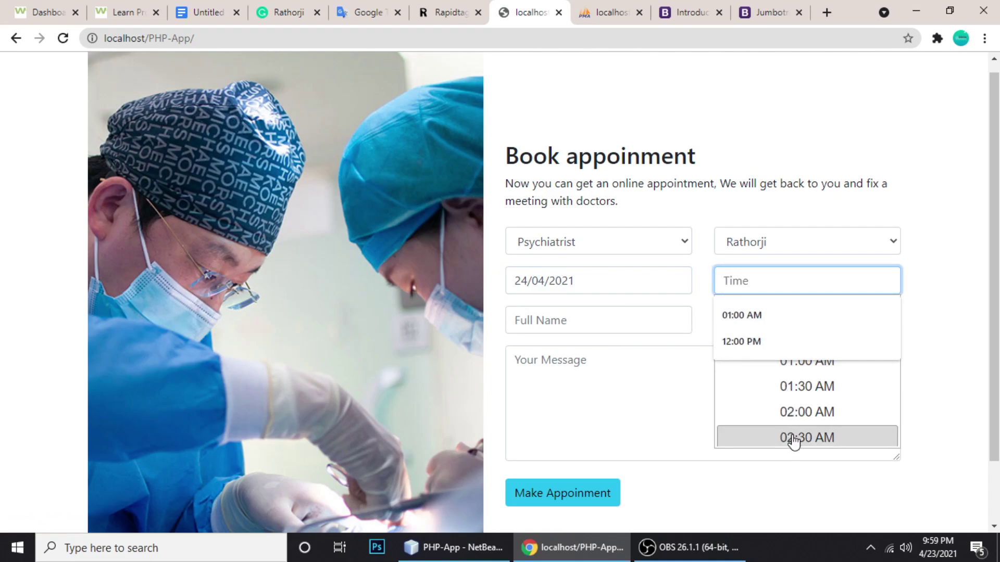
scroll(786, 412, "down", 20)
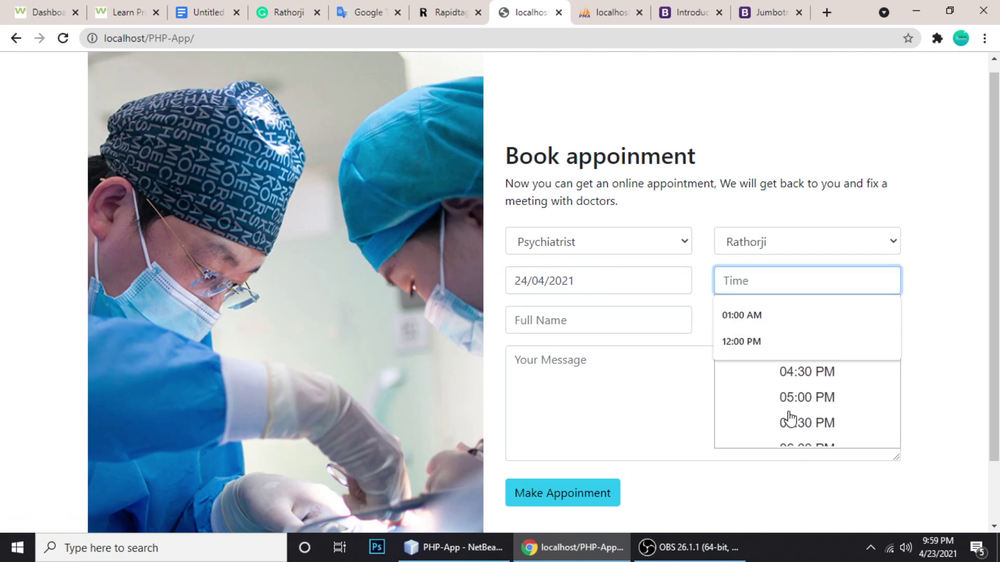
left_click(786, 390)
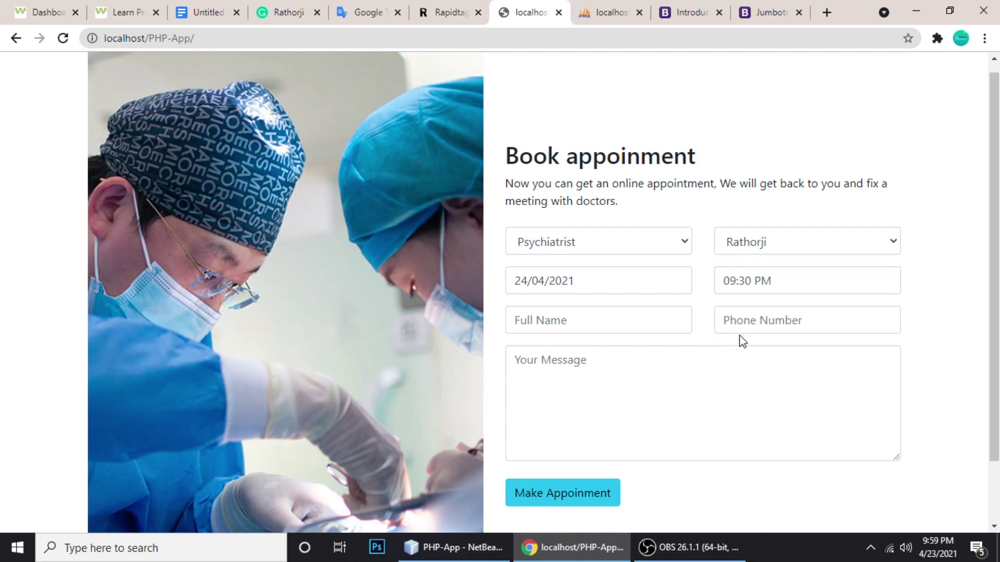
Autofill the patient's full name, enter the phone number, and write 'Need help of doctor!'
left_click(556, 323)
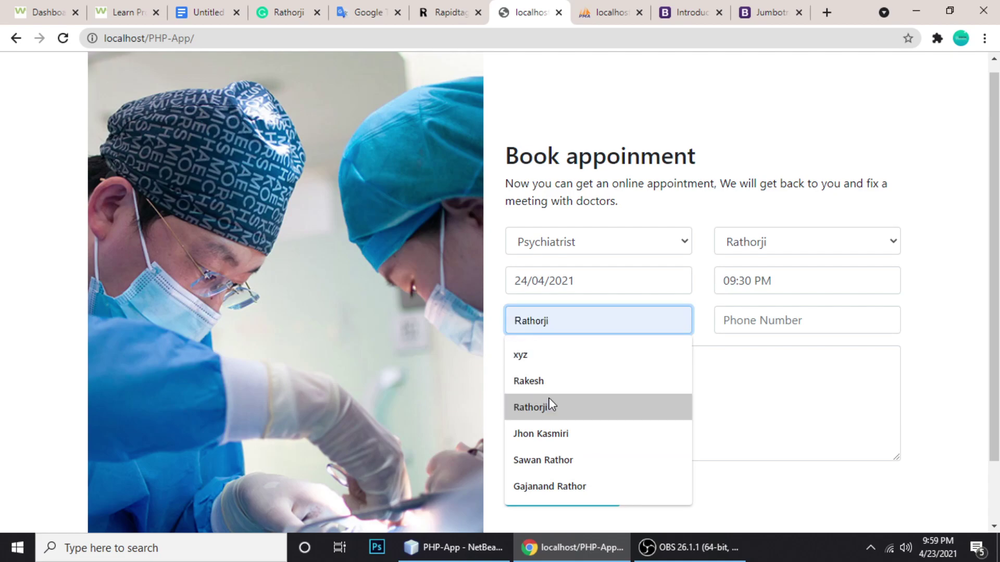
type("g")
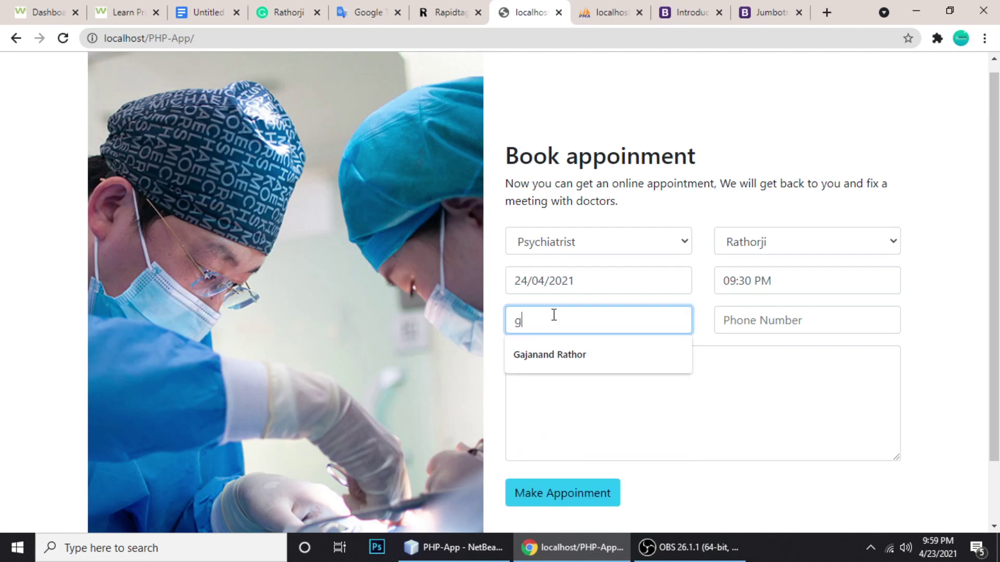
key("Down")
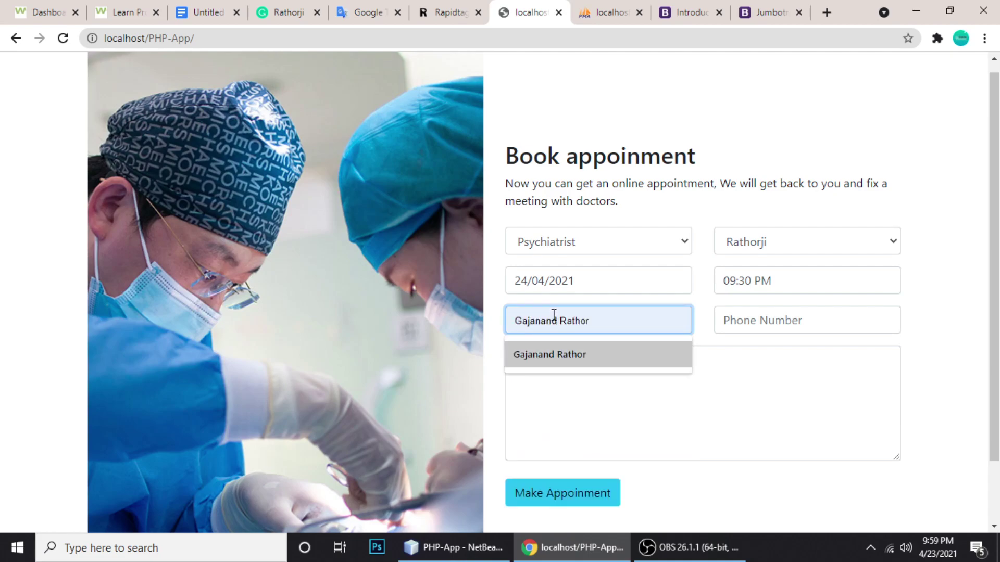
left_click(588, 354)
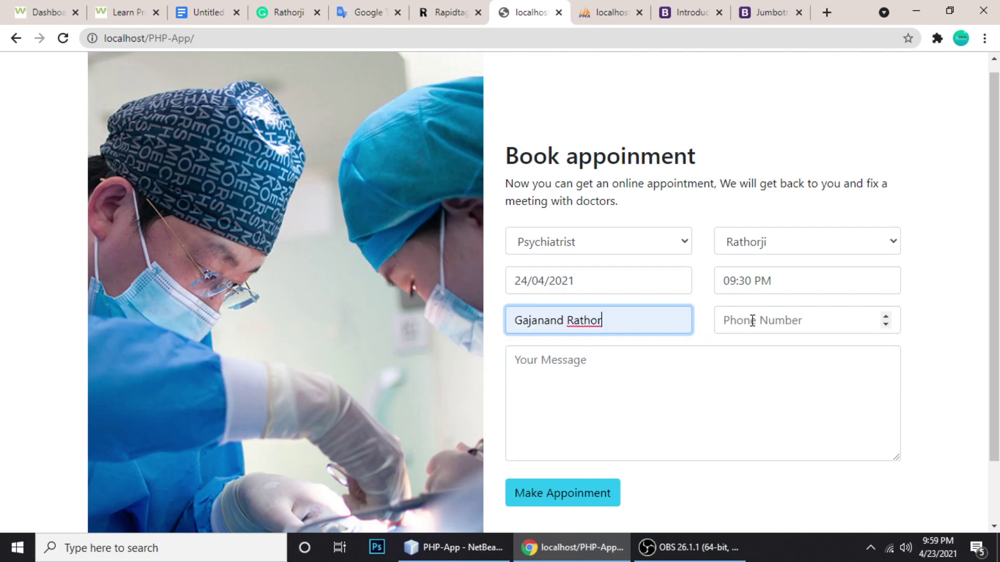
left_click(752, 320)
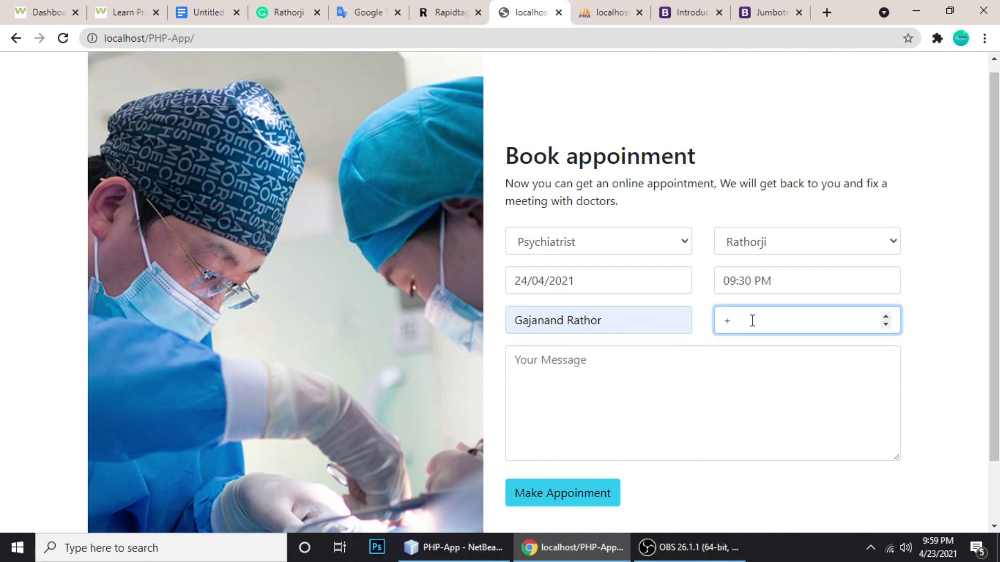
left_click(672, 415)
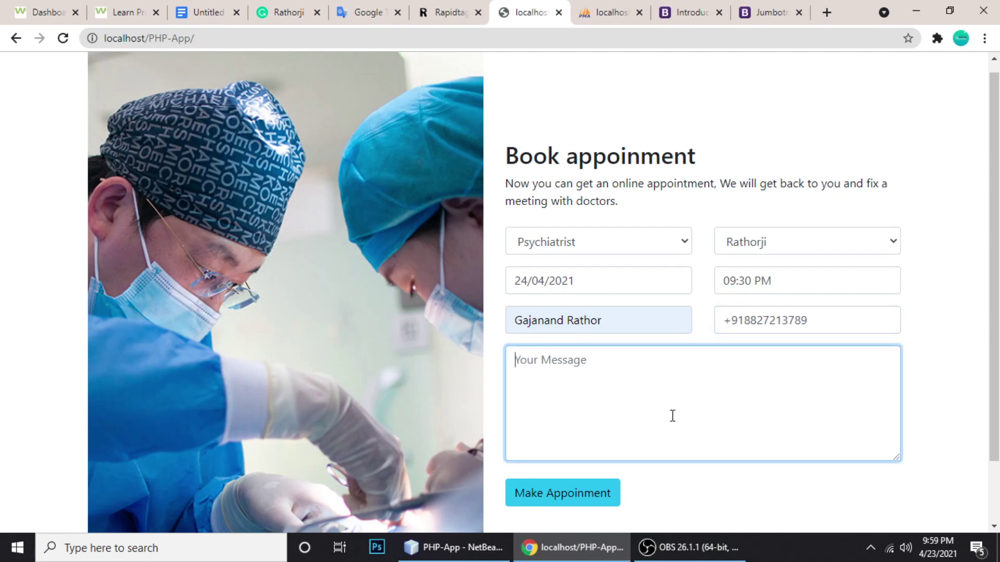
type("Need help of doctor")
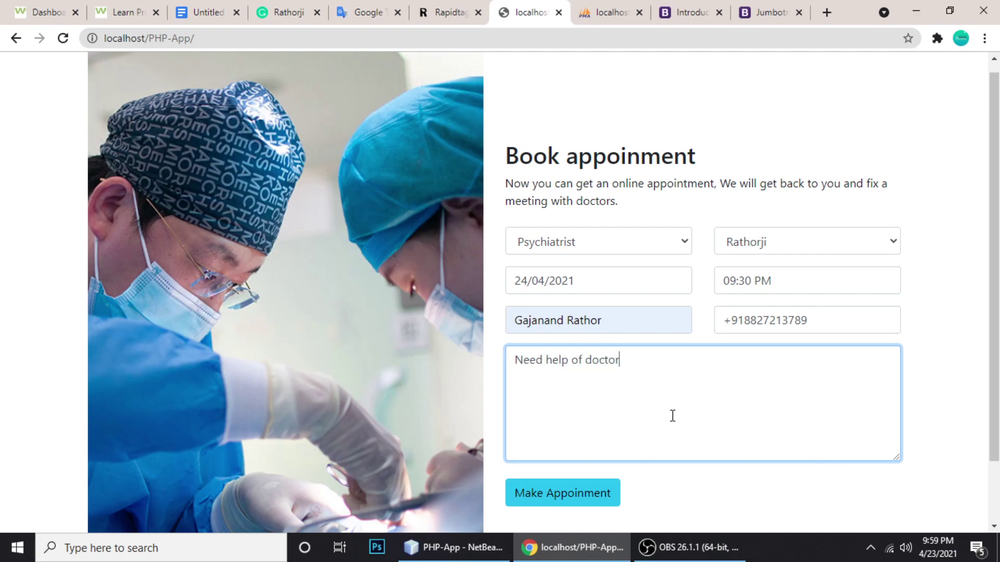
type("!")
Submit the appointment, then load localhost/PHP-App/admin/ from the address bar
left_click(557, 497)
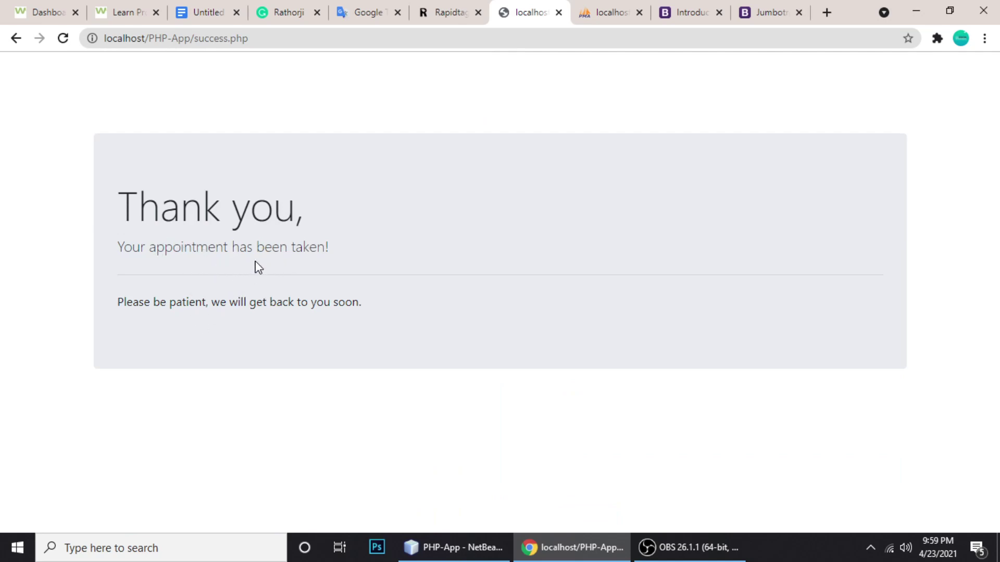
left_click_drag(196, 41, 265, 41)
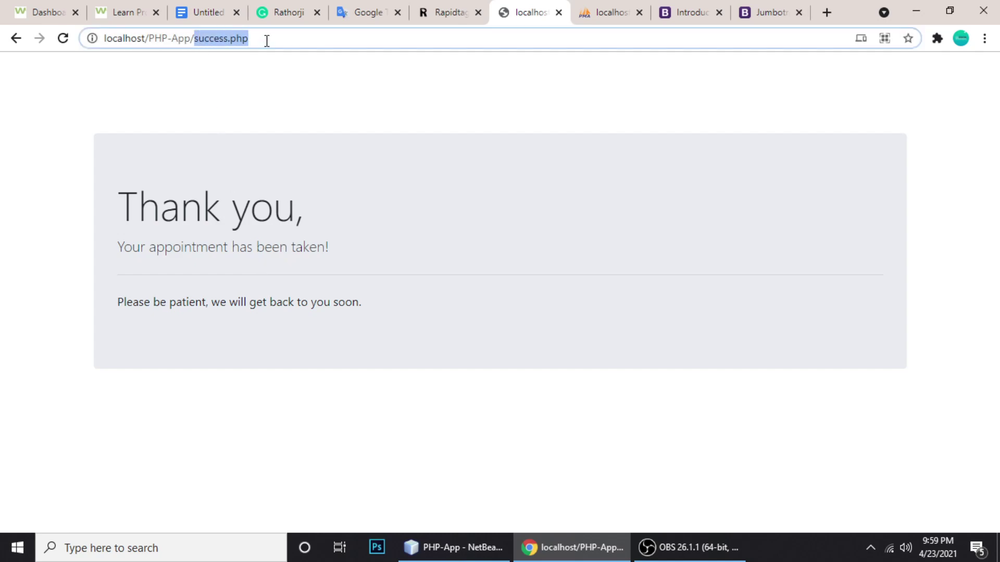
key("BackSpace")
type("ad")
key("Return")
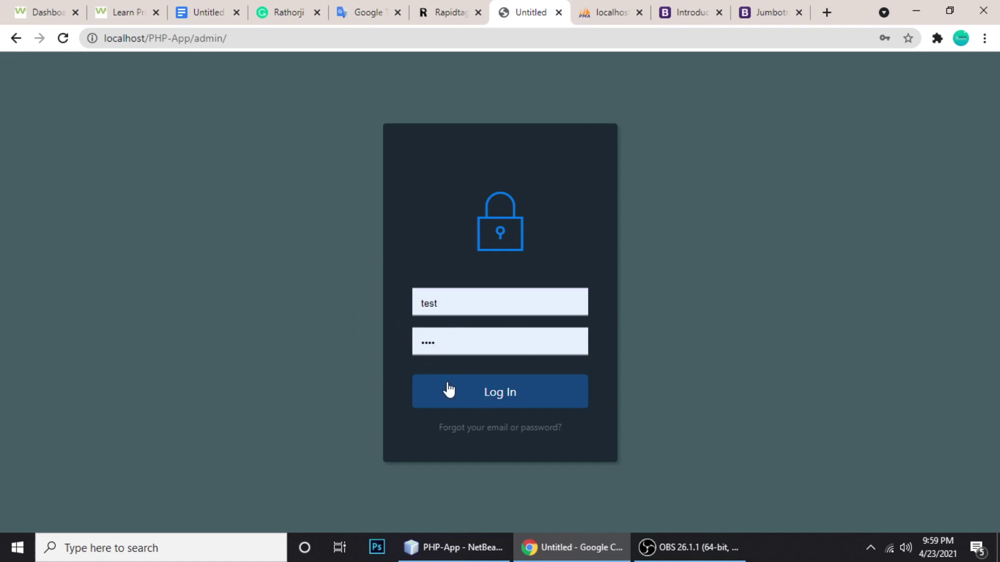
Log in and highlight the new booking's Psychiatrist department, 24/04/2021 date and 09:30 PM time
left_click(492, 393)
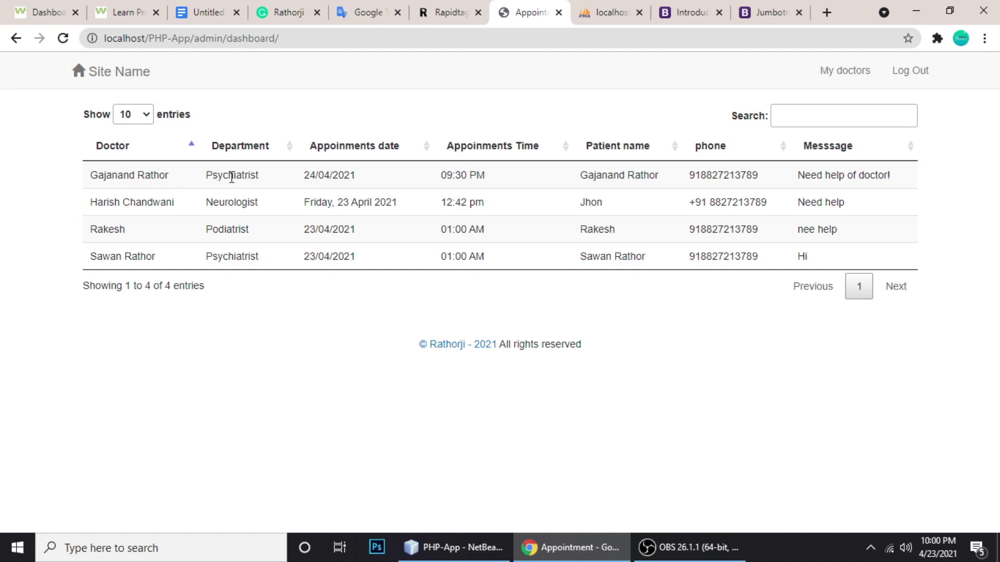
left_click_drag(228, 176, 384, 178)
left_click(257, 176)
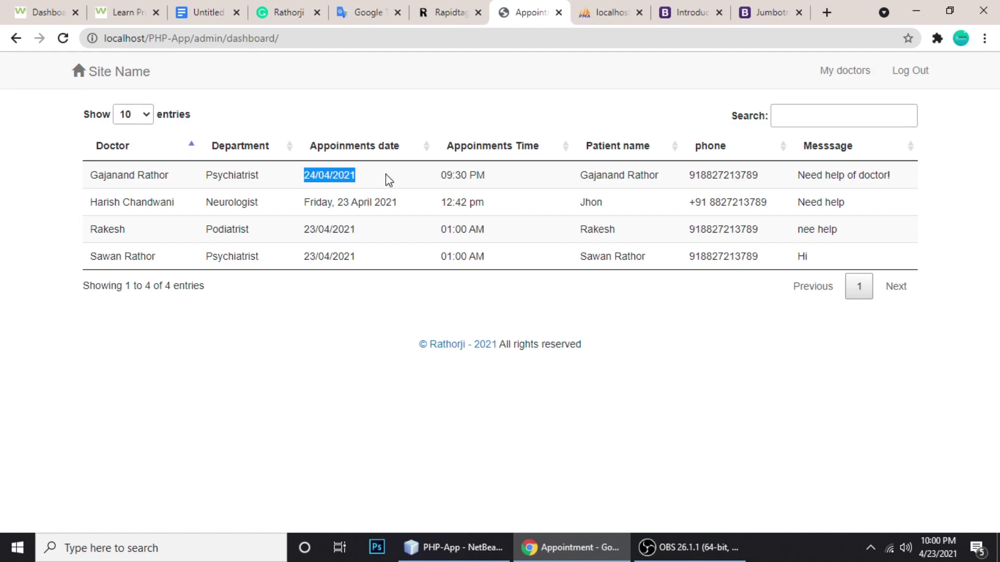
left_click(388, 180)
left_click_drag(444, 174, 520, 181)
left_click(520, 180)
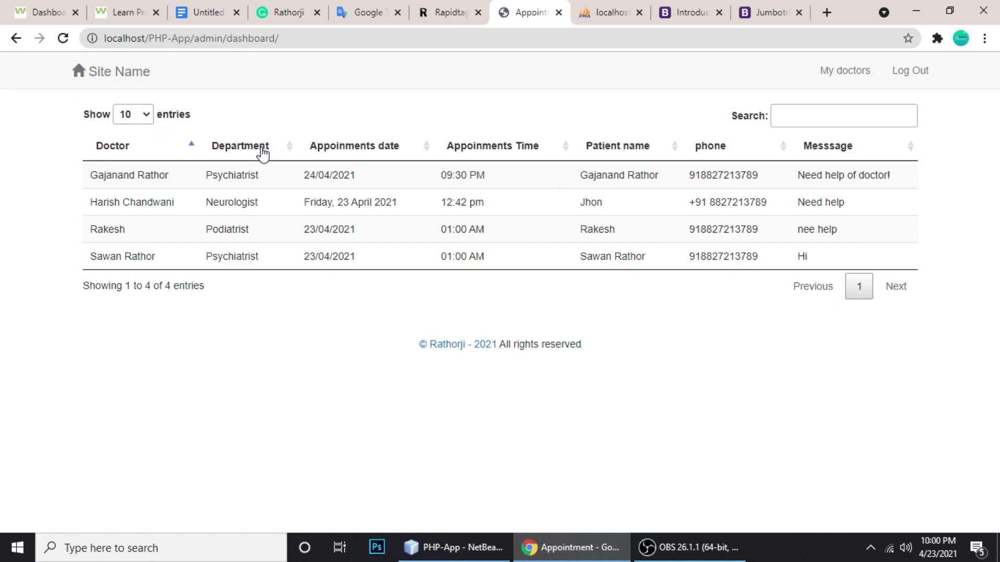
Check the doctors list, then go back to the appointments dashboard
left_click(828, 72)
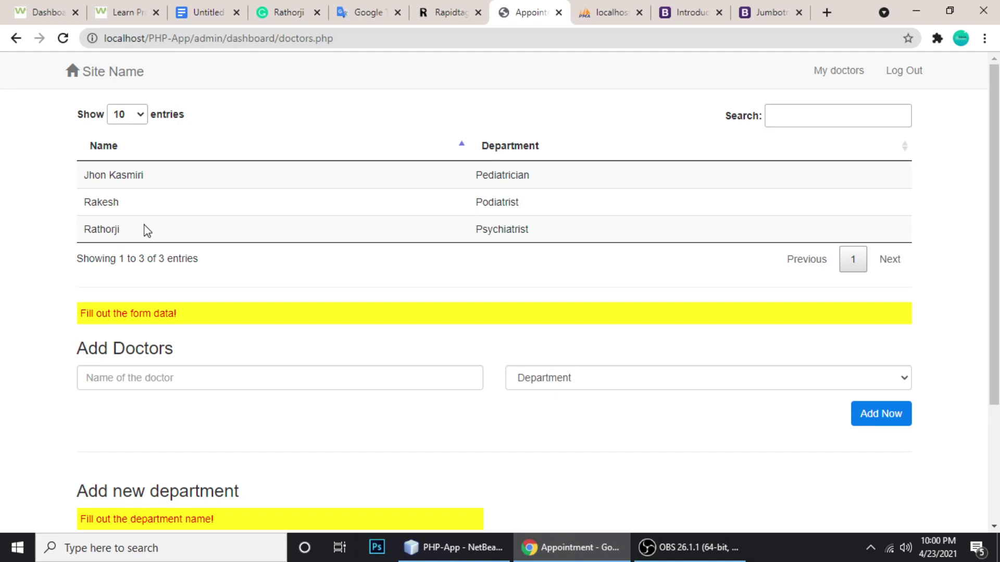
scroll(181, 246, "down", 2)
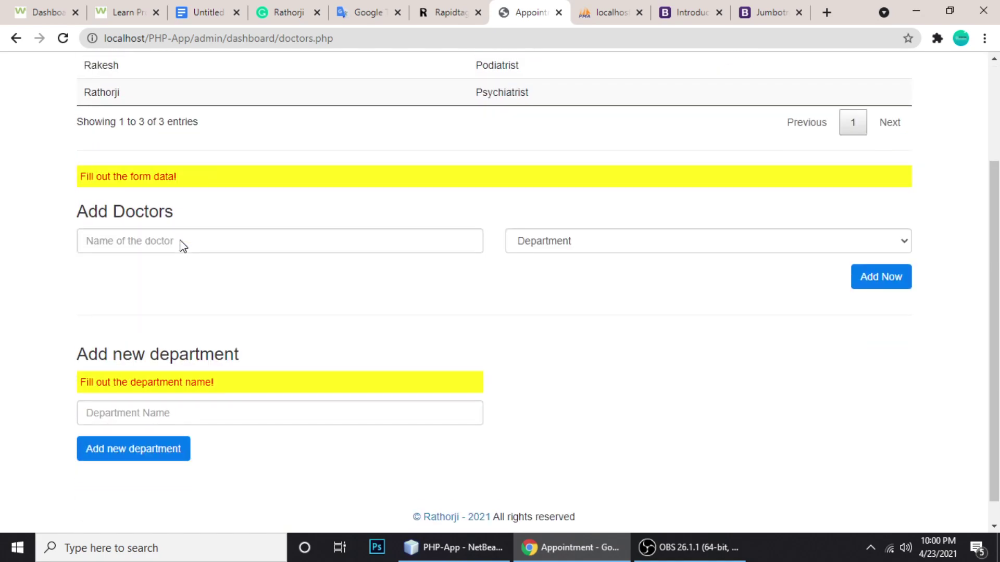
scroll(179, 236, "up", 1)
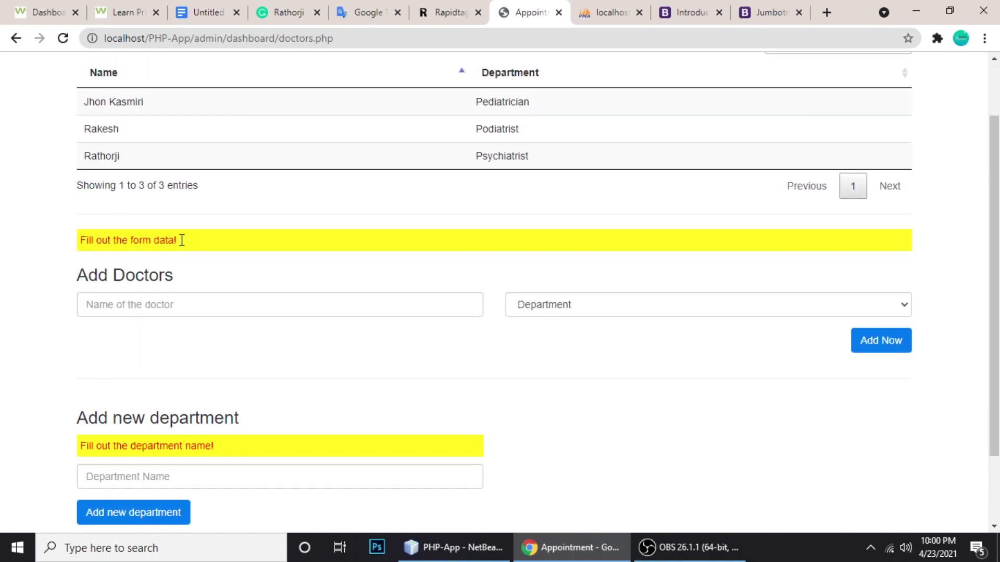
key("alt+Left")
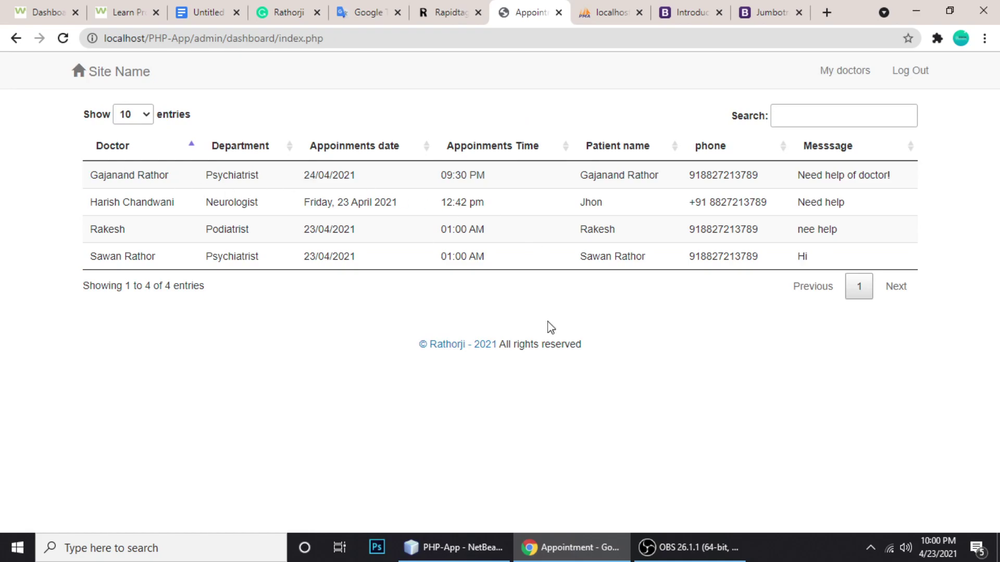
Inspect the appointment insert in index.php, comparing the doctor and patient_name entries
left_click(464, 547)
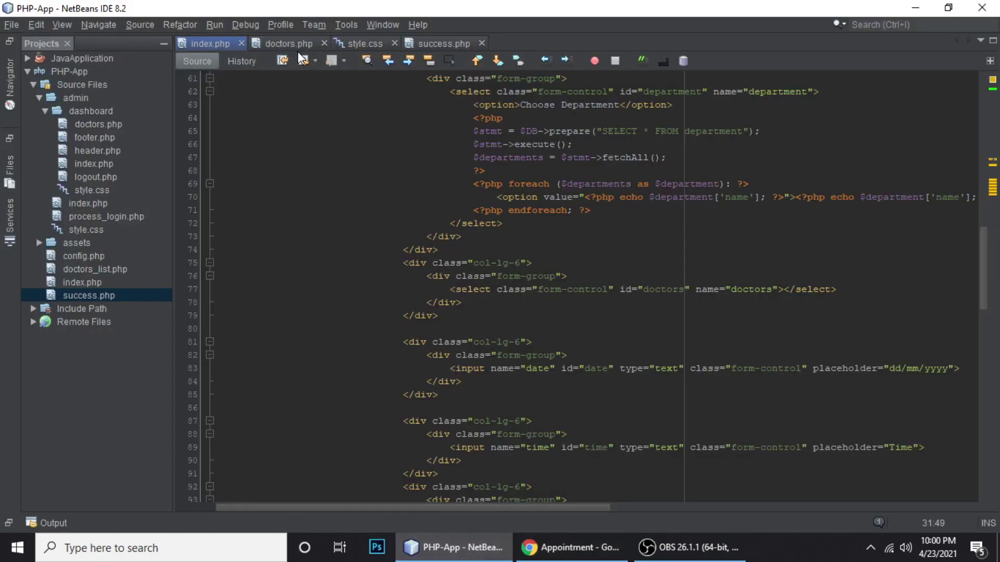
scroll(510, 217, "up", 11)
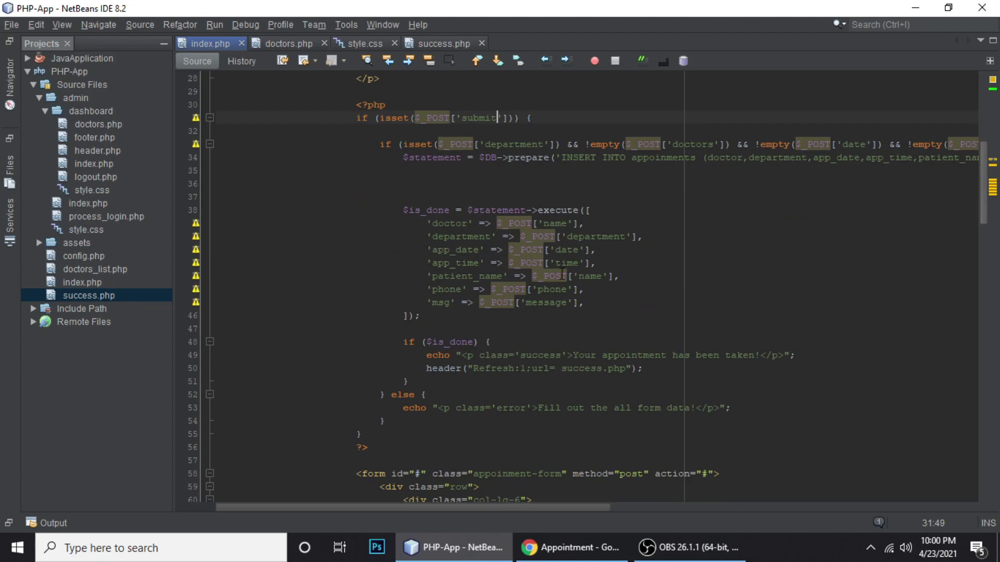
left_click(451, 222)
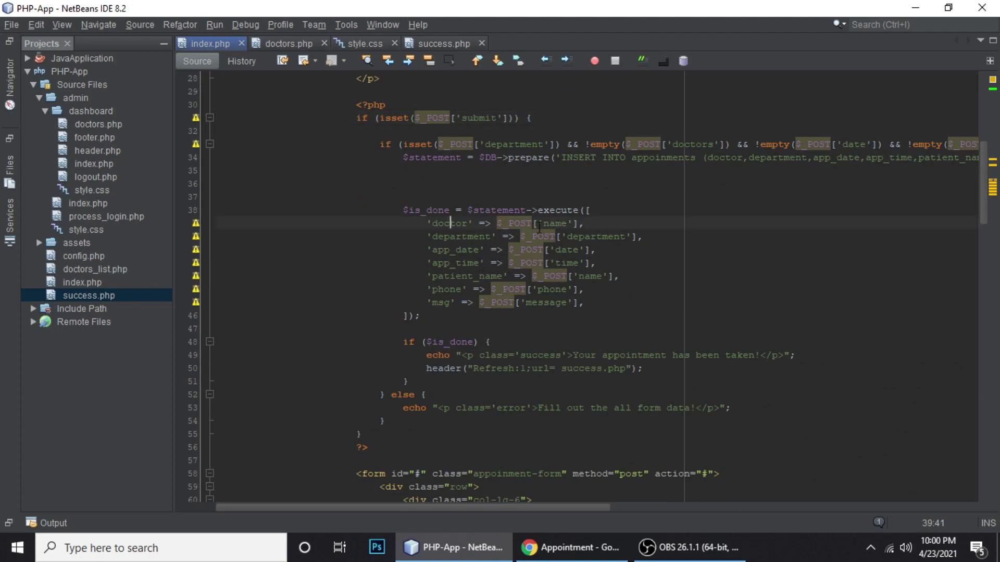
double_click(449, 224)
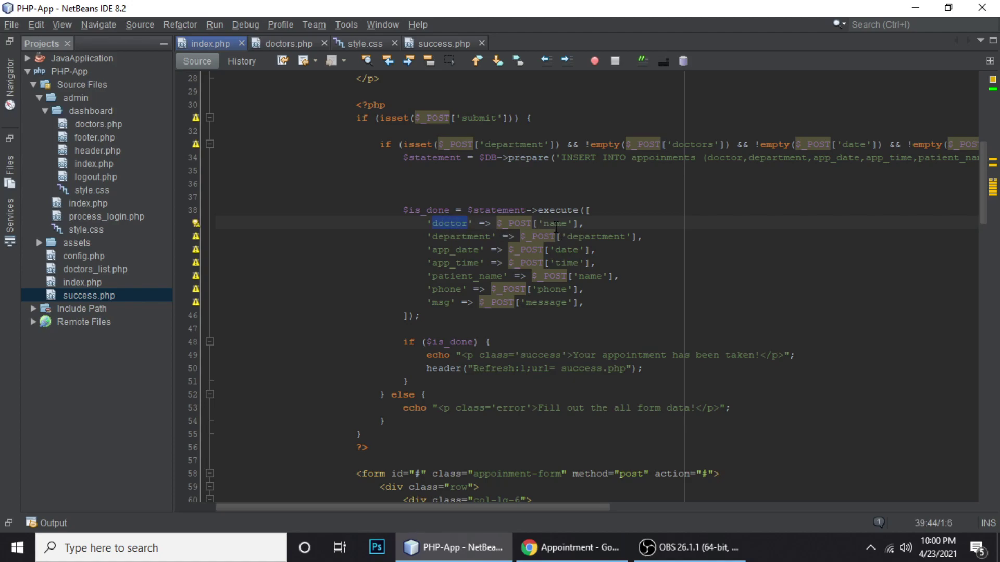
double_click(450, 276)
scroll(571, 277, "down", 20)
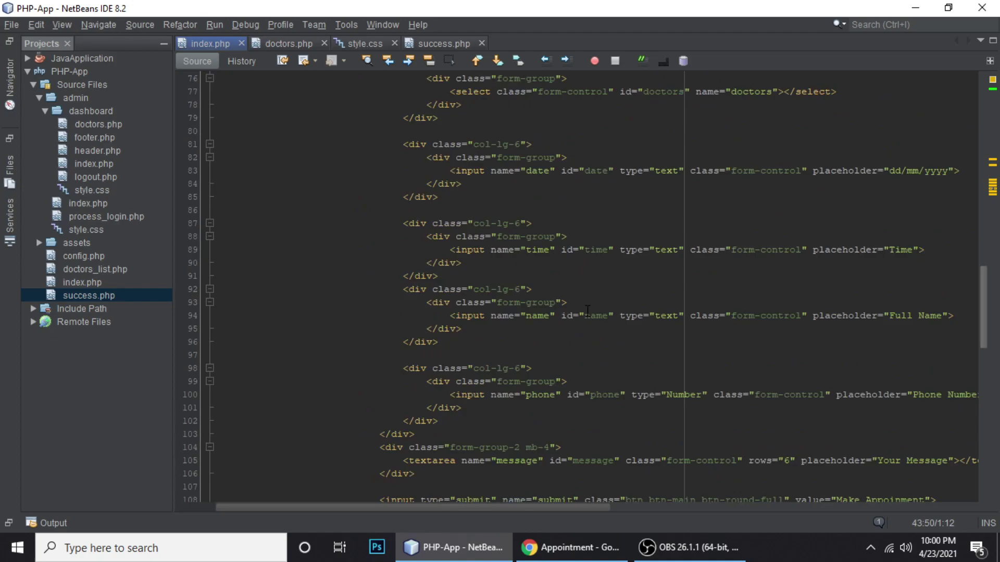
scroll(588, 311, "up", 4)
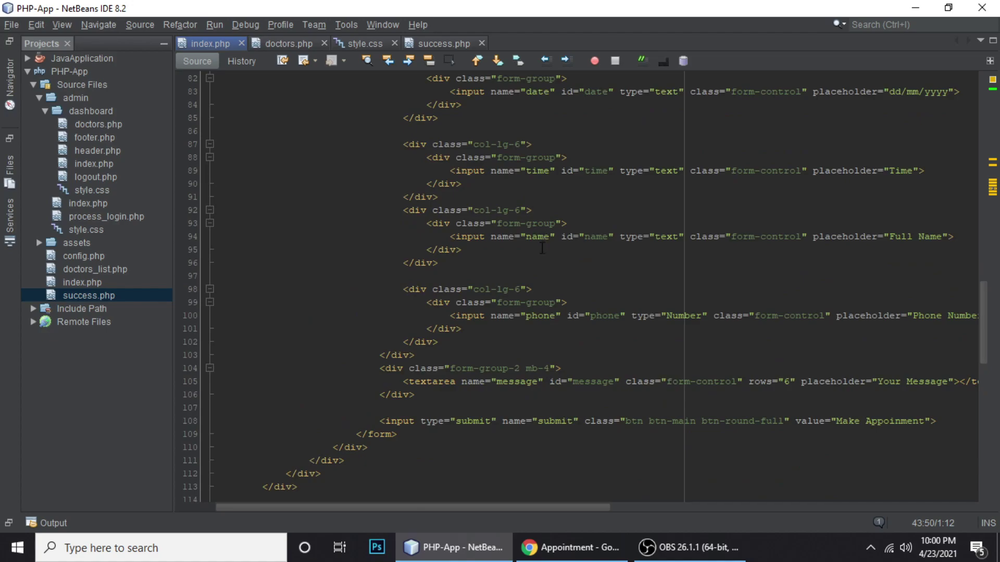
scroll(542, 249, "up", 4)
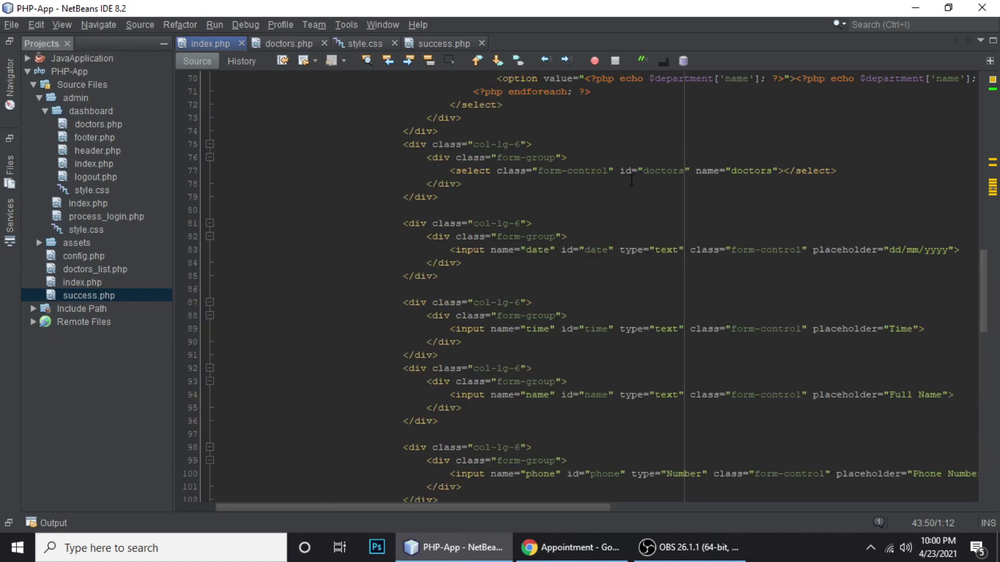
Replace the doctor entry's 'name' key with the form's 'doctors' field and save index.php
double_click(737, 170)
key("ctrl+c")
scroll(550, 203, "up", 13)
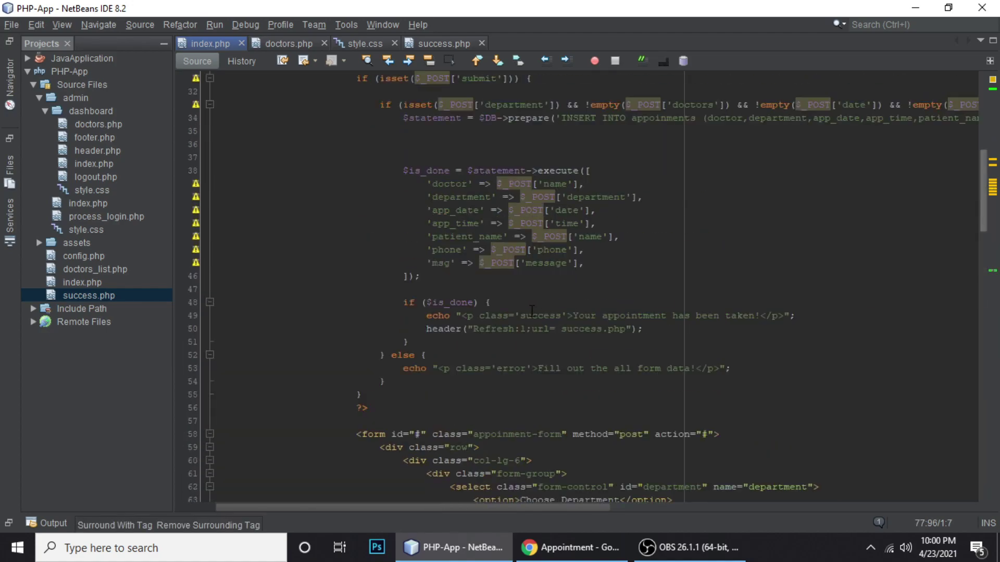
double_click(553, 183)
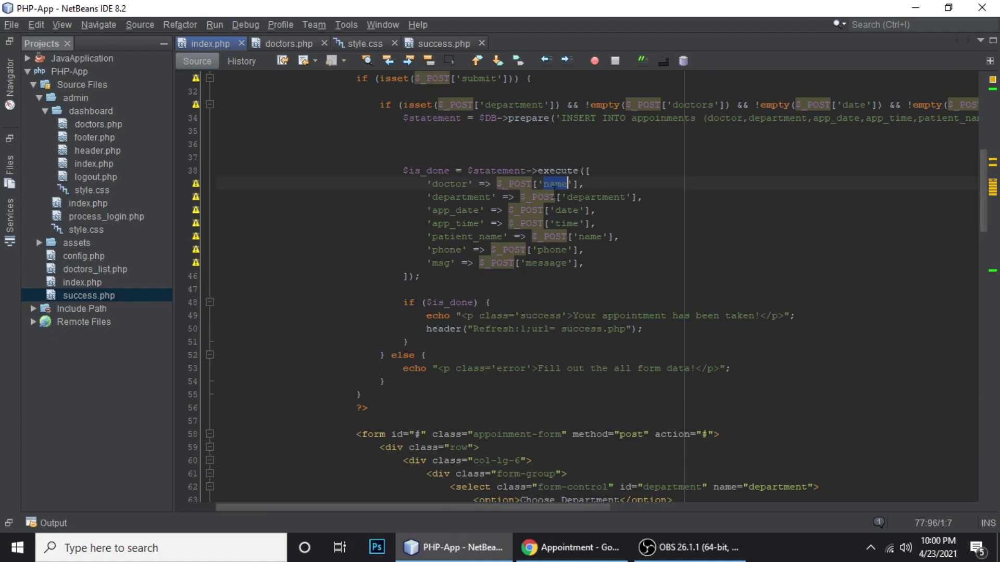
key("ctrl+v")
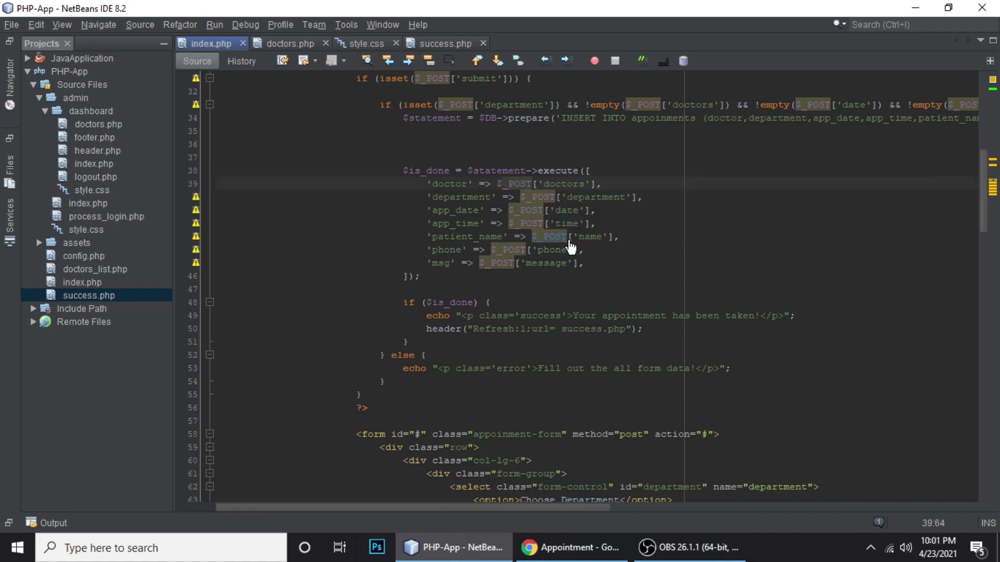
key("ctrl+s")
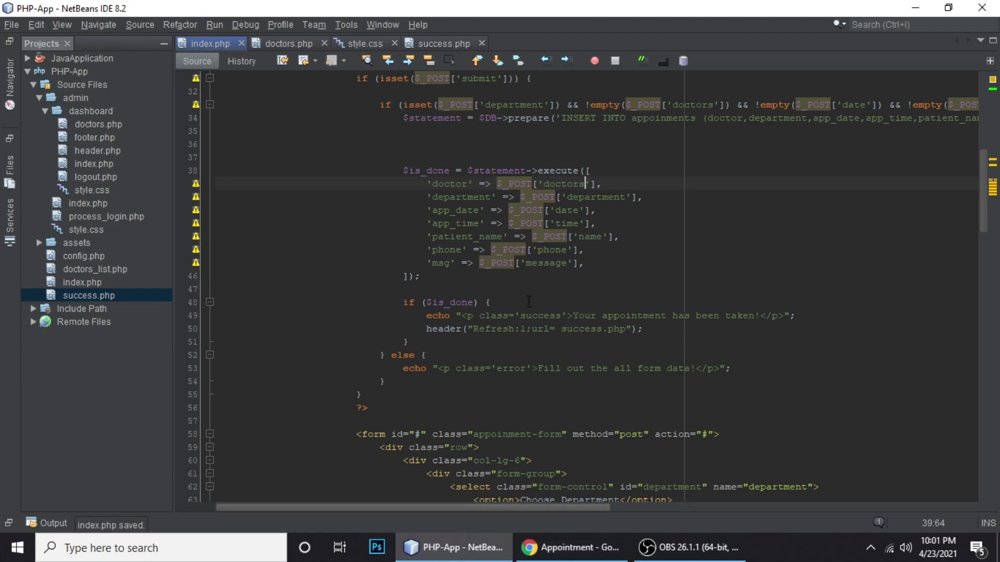
Log out of the admin dashboard and trim the address back to localhost/PHP-App/
left_click(563, 560)
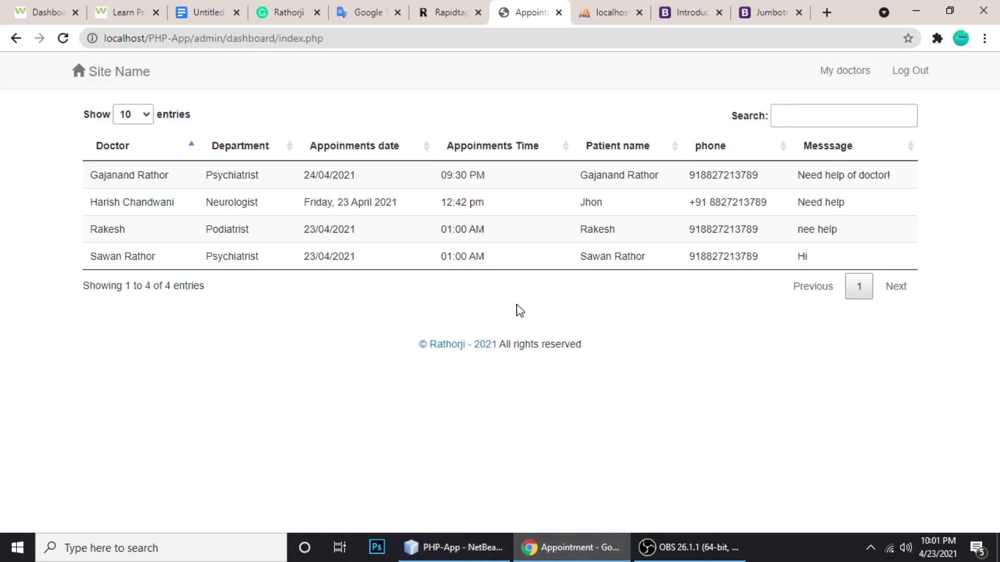
left_click(910, 70)
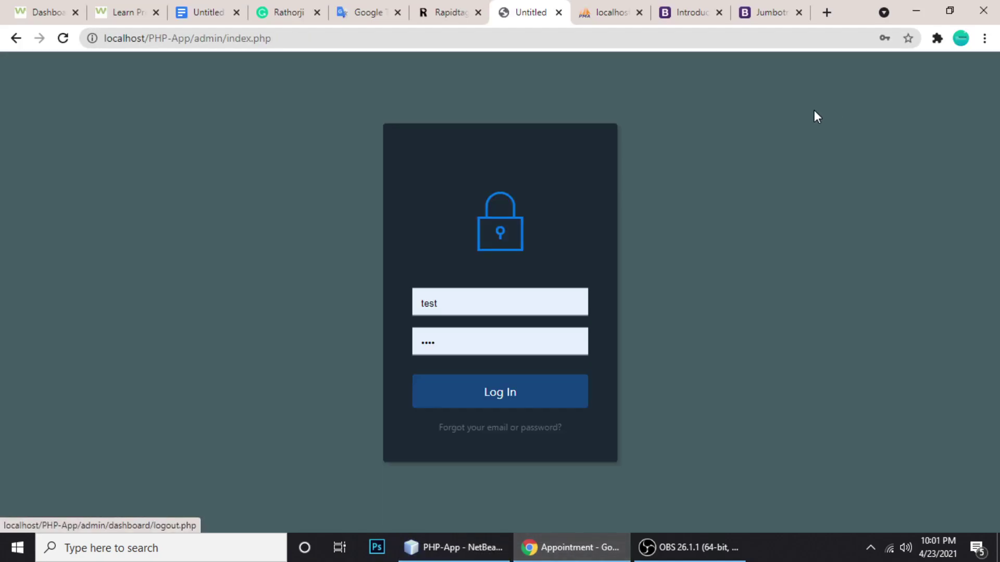
left_click_drag(227, 44, 330, 44)
key("BackSpace")
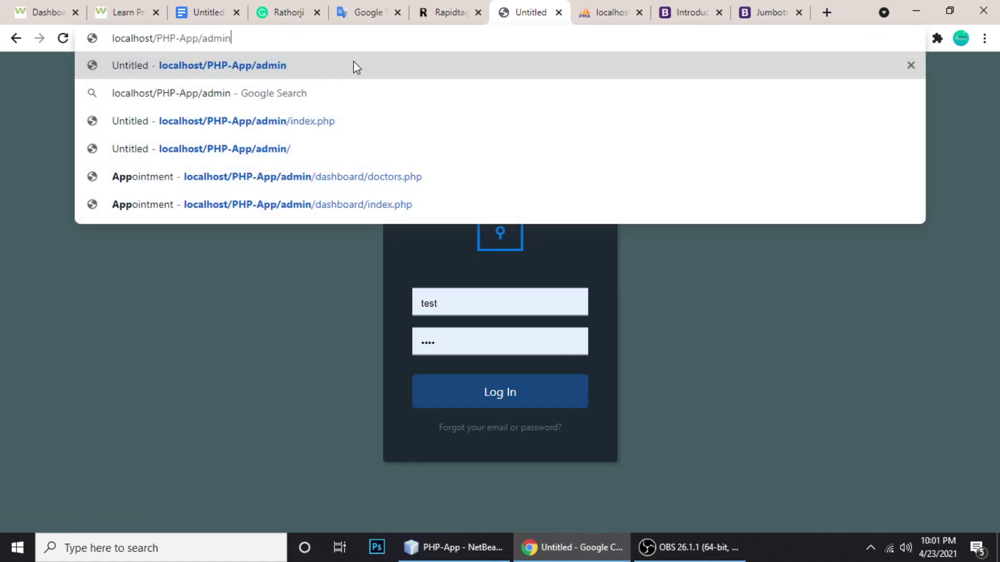
key("Return")
left_click_drag(200, 39, 241, 41)
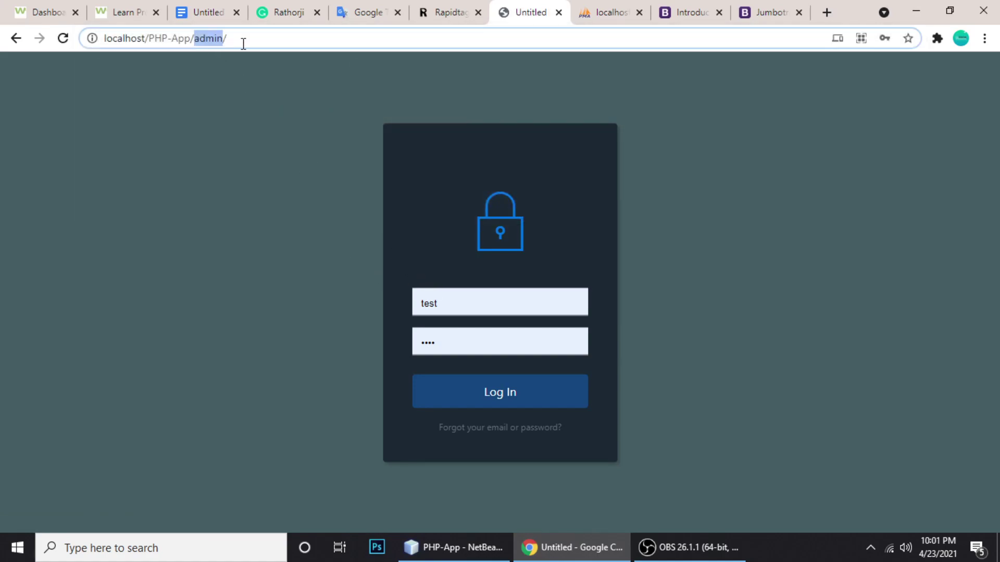
key("BackSpace")
key("Return")
Choose Psychiatrist with its newly added doctor, date 23/04/2021 and time 01:00 AM
left_click(561, 244)
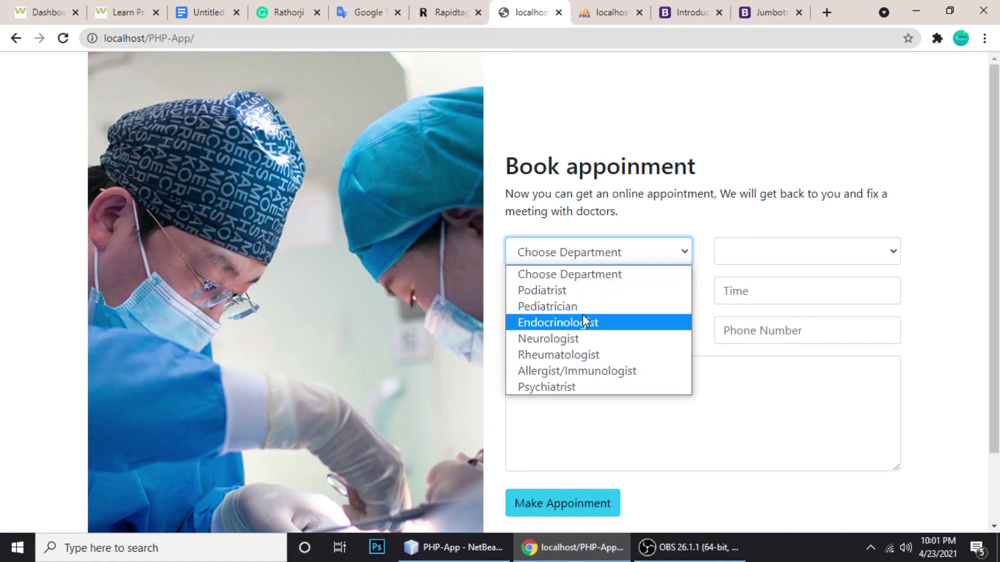
left_click(551, 385)
left_click(755, 258)
left_click(753, 292)
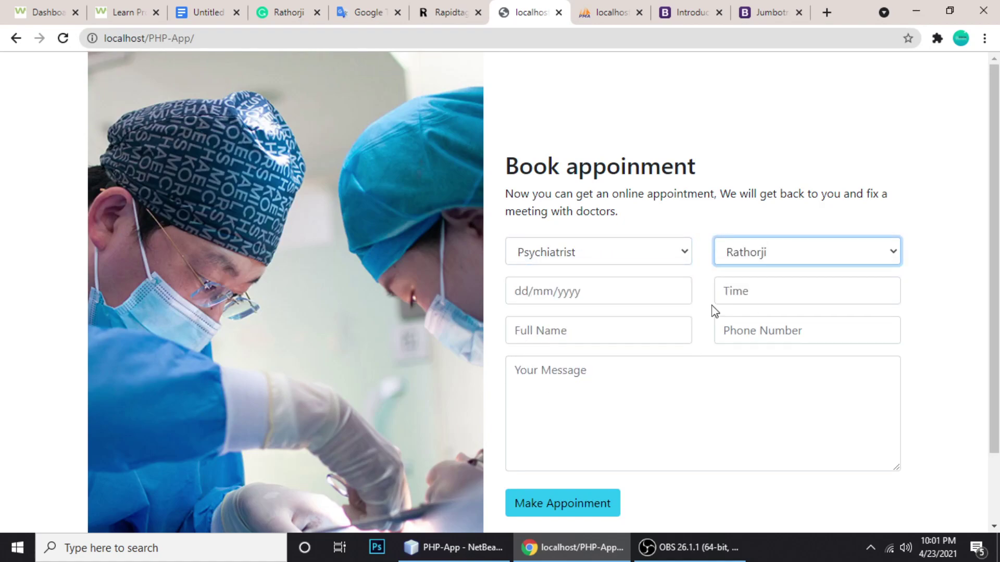
left_click(570, 291)
left_click(580, 322)
left_click(734, 289)
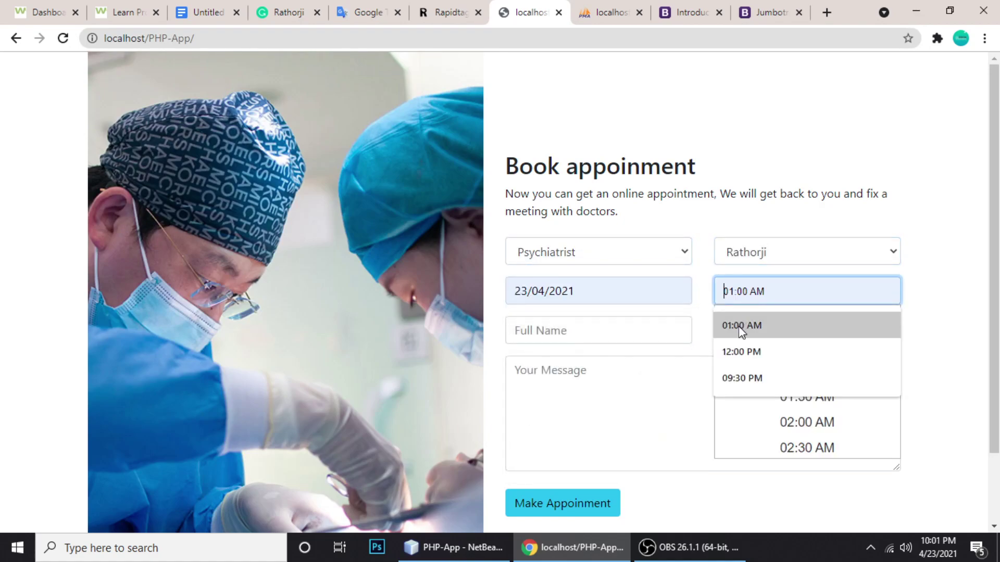
left_click(740, 326)
Fill in the patient's name, phone number and a message, then submit the booking
left_click(526, 325)
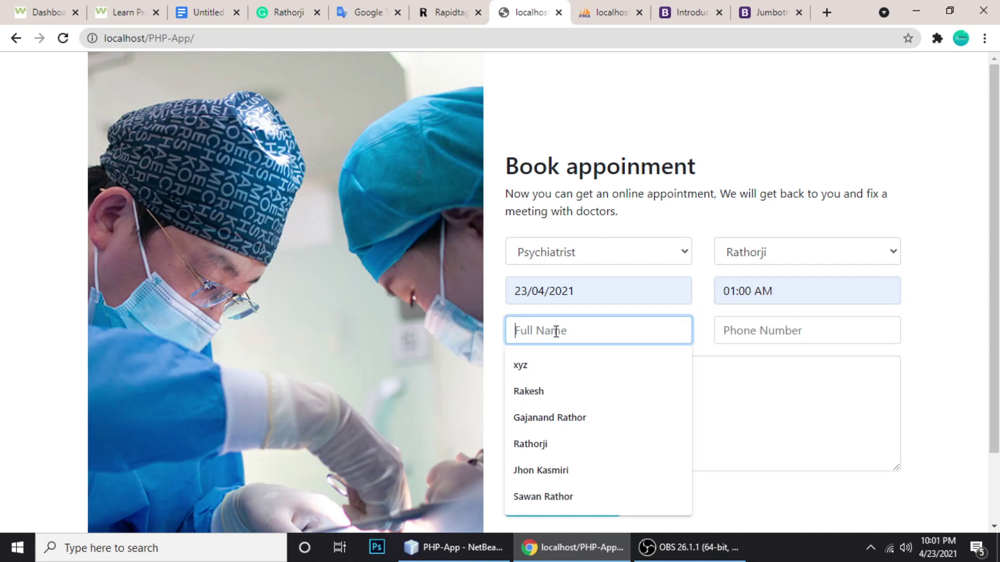
left_click(551, 395)
left_click(764, 327)
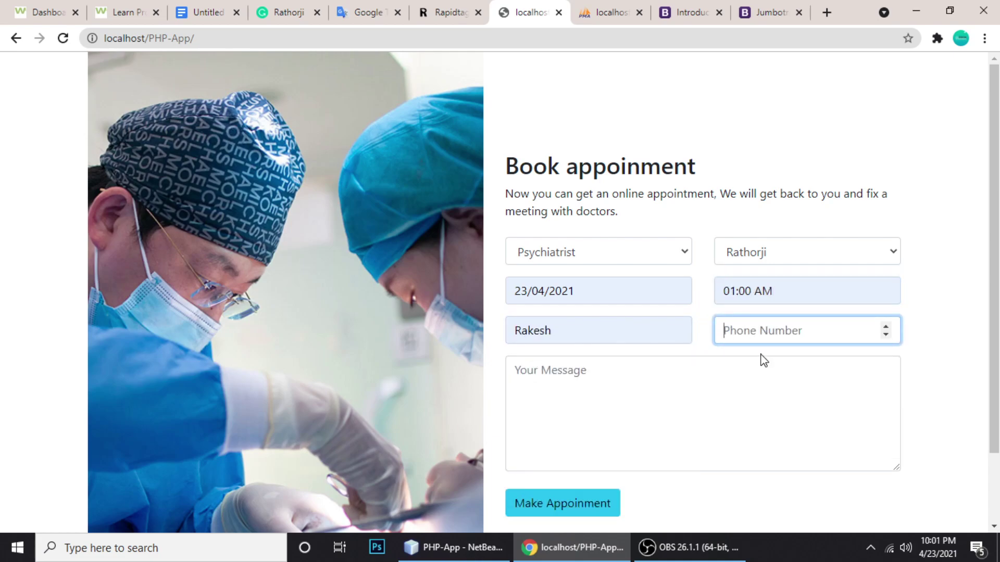
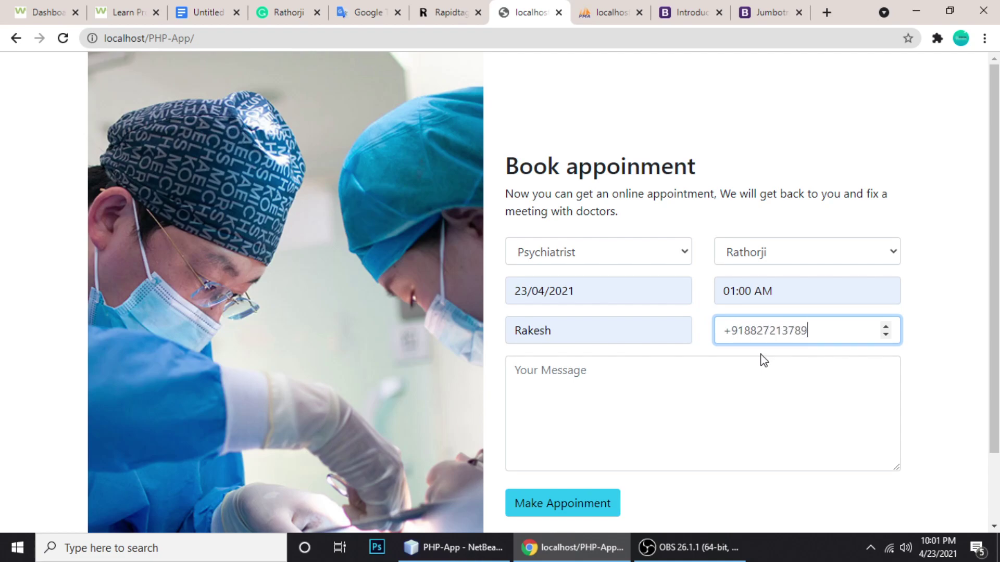
left_click(652, 396)
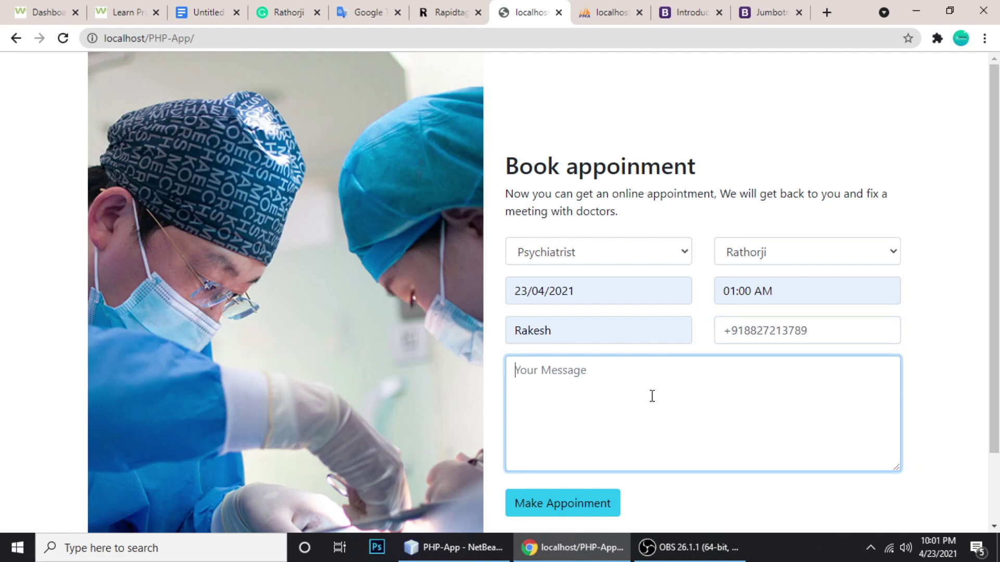
type("Need help")
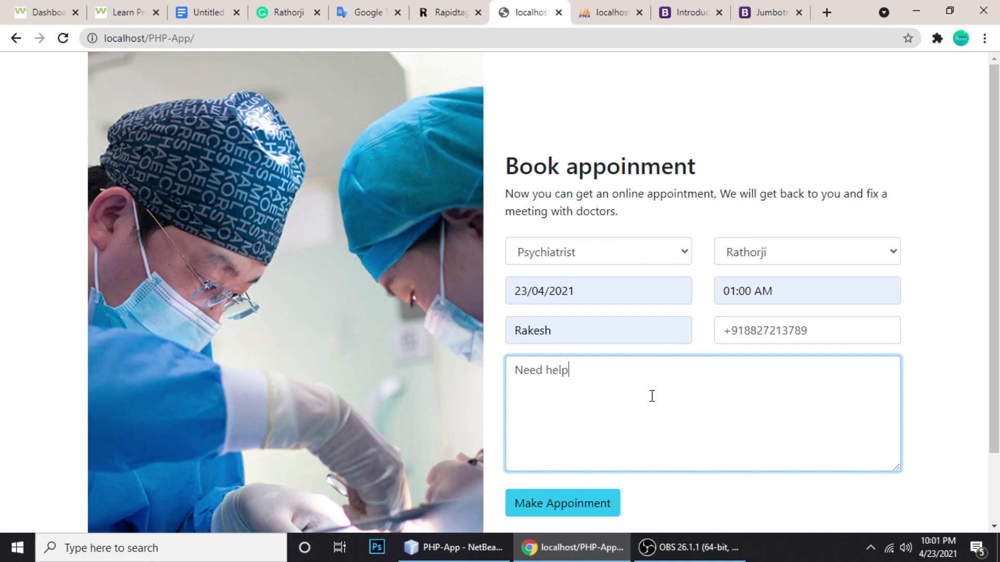
left_click(546, 508)
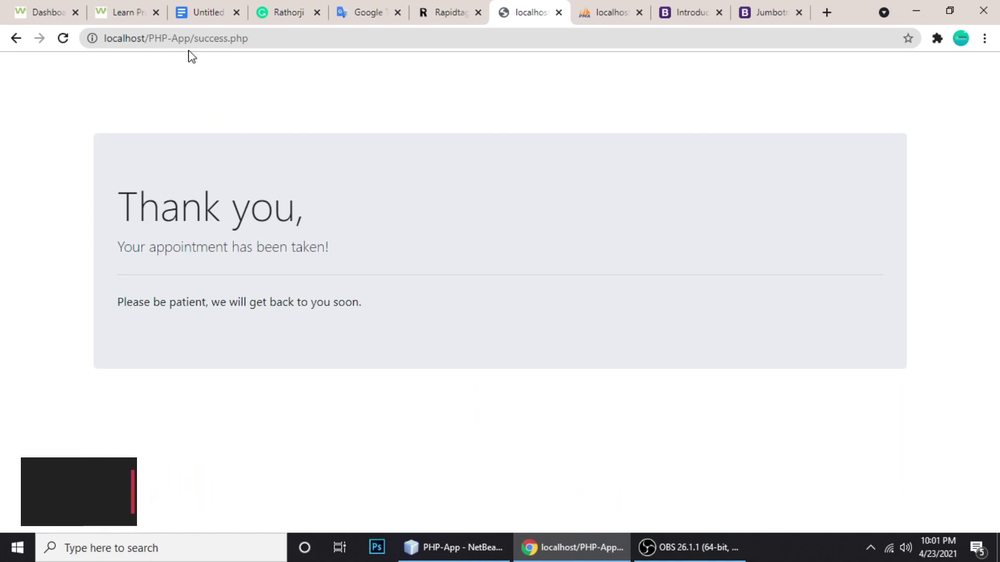
Replace success.php with admin/ in the address and log in to the dashboard
left_click_drag(199, 40, 283, 45)
key("BackSpace")
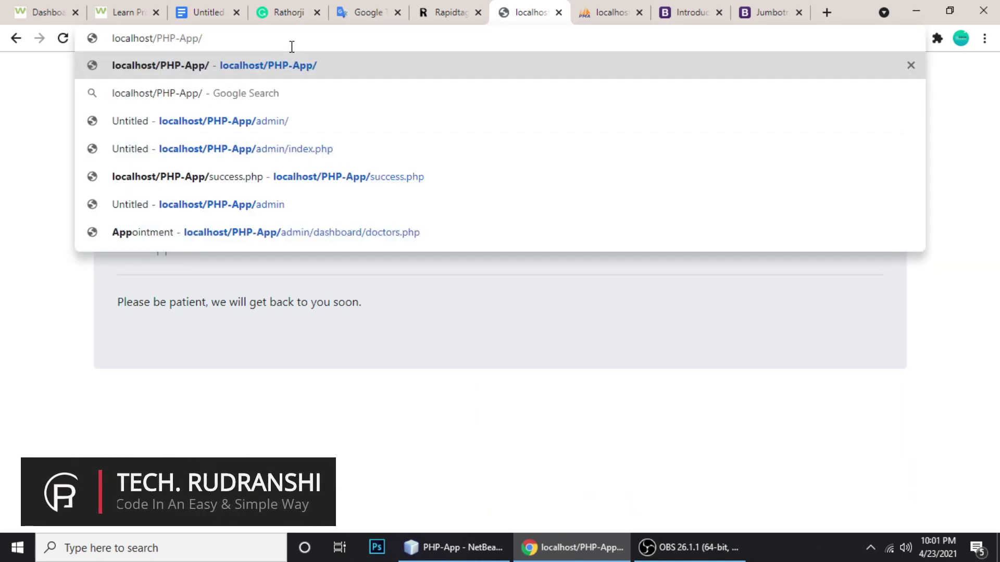
type("admin/")
key("Return")
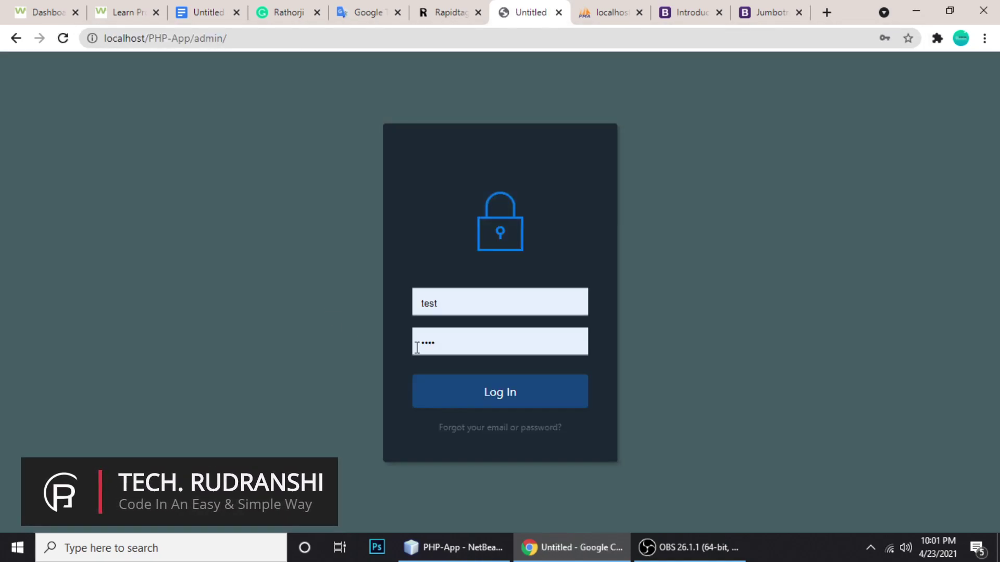
left_click(480, 391)
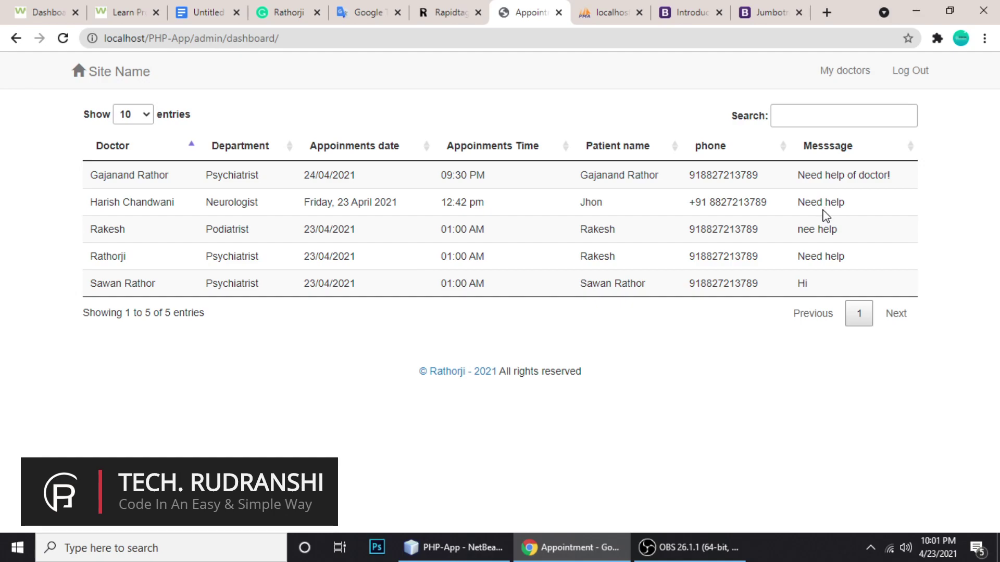
triple_click(807, 264)
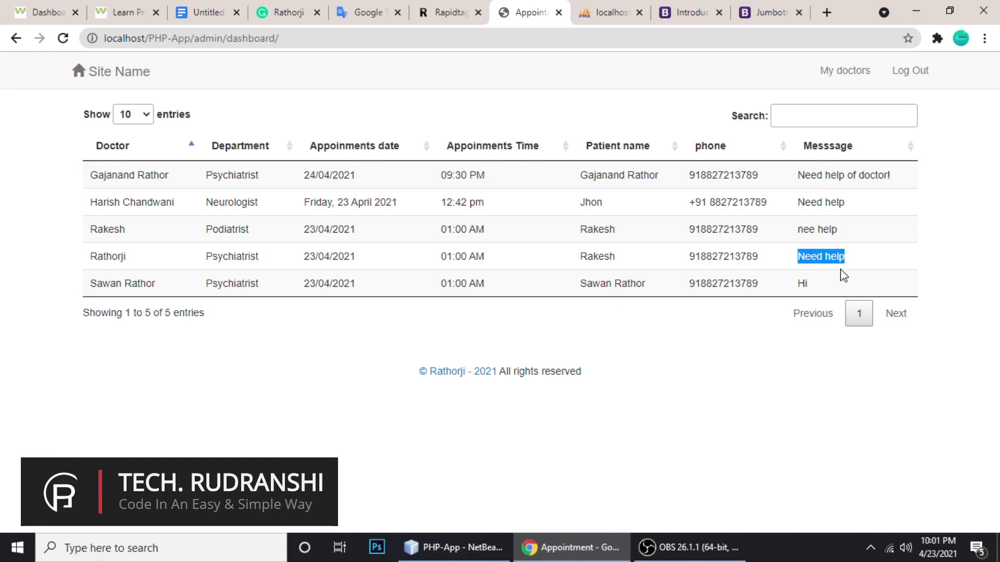
left_click(646, 297)
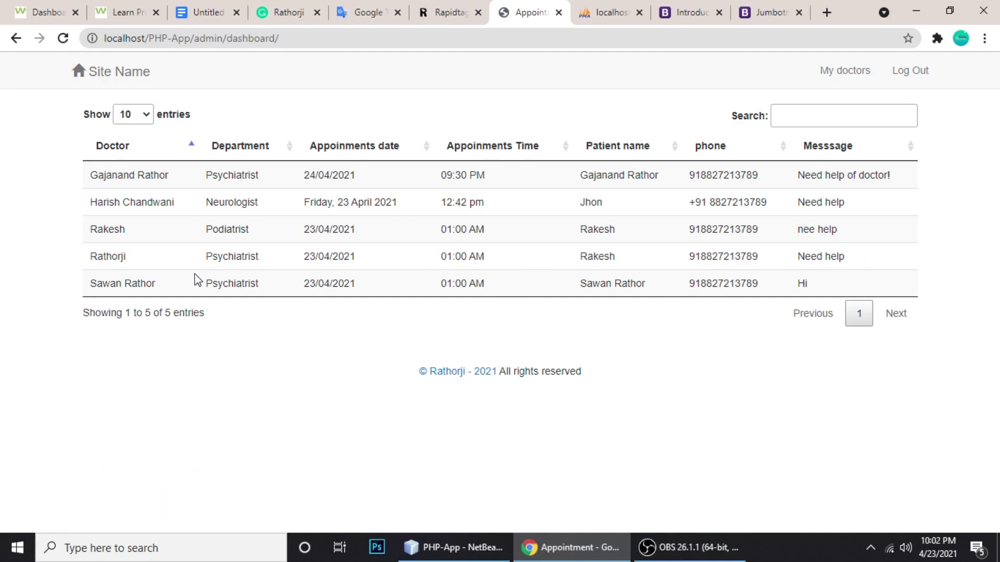
left_click_drag(96, 285, 183, 287)
left_click(146, 283)
left_click_drag(94, 255, 183, 259)
left_click(122, 258)
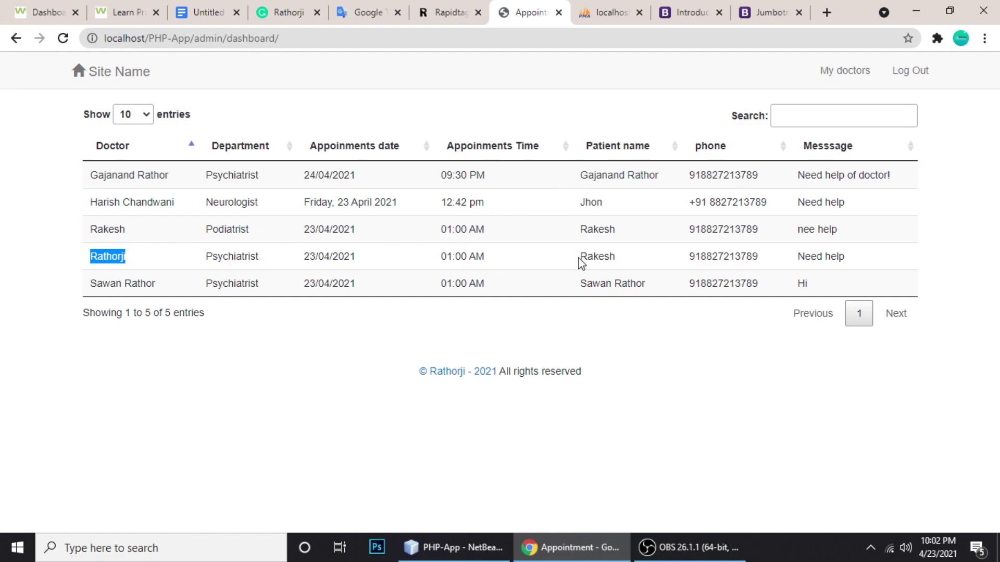
left_click_drag(580, 258, 629, 263)
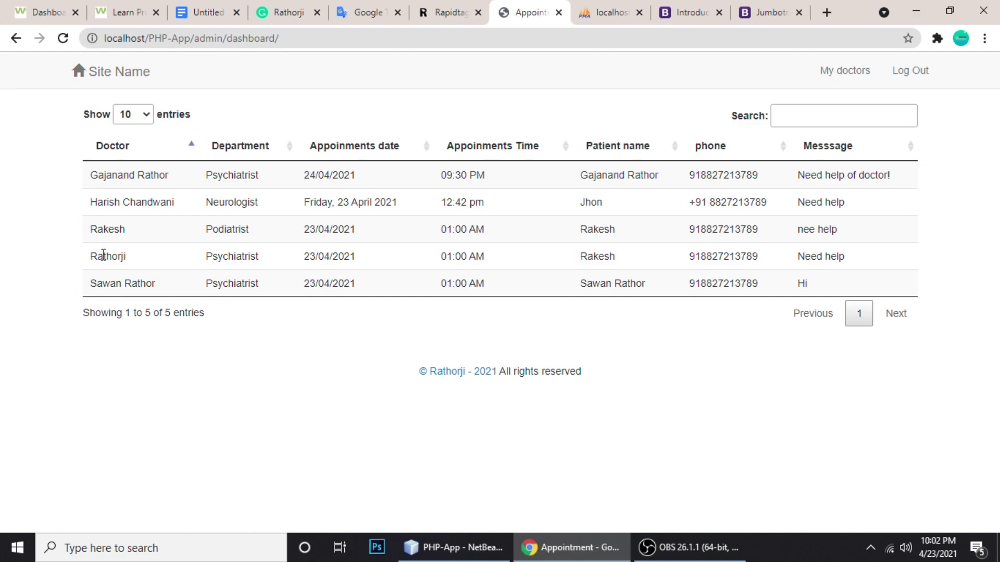
double_click(101, 257)
double_click(226, 257)
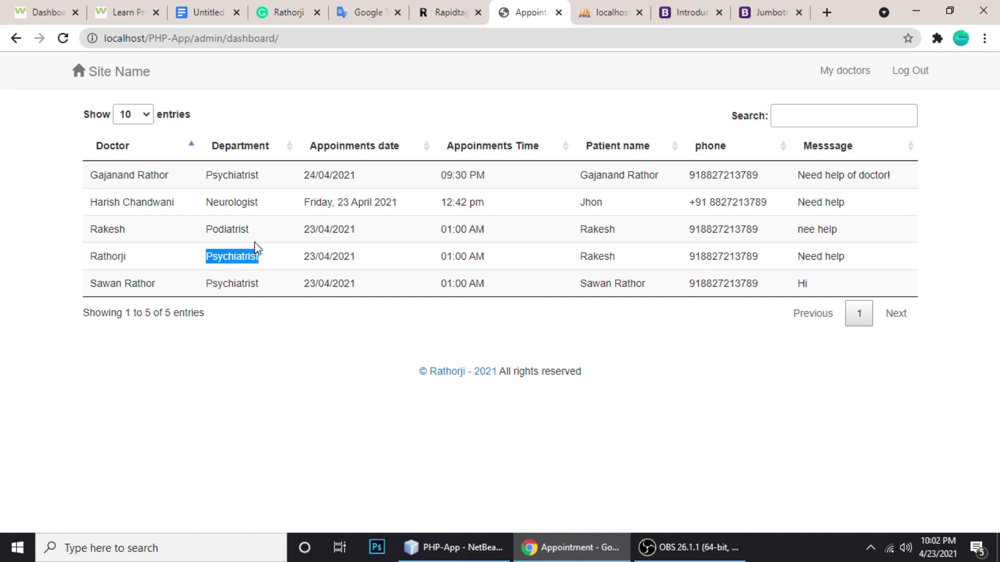
left_click_drag(303, 257, 547, 256)
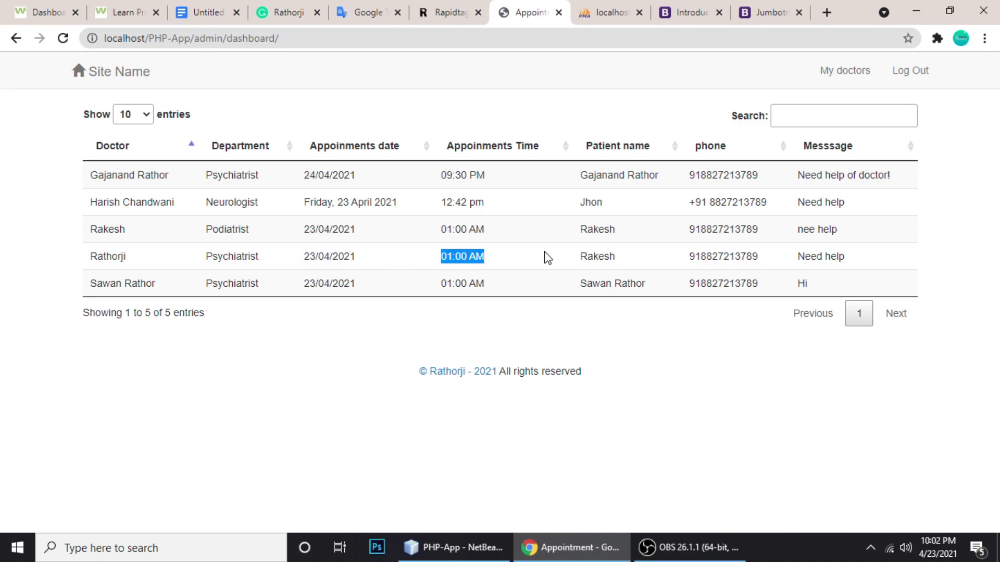
left_click_drag(830, 252, 810, 255)
left_click(830, 259)
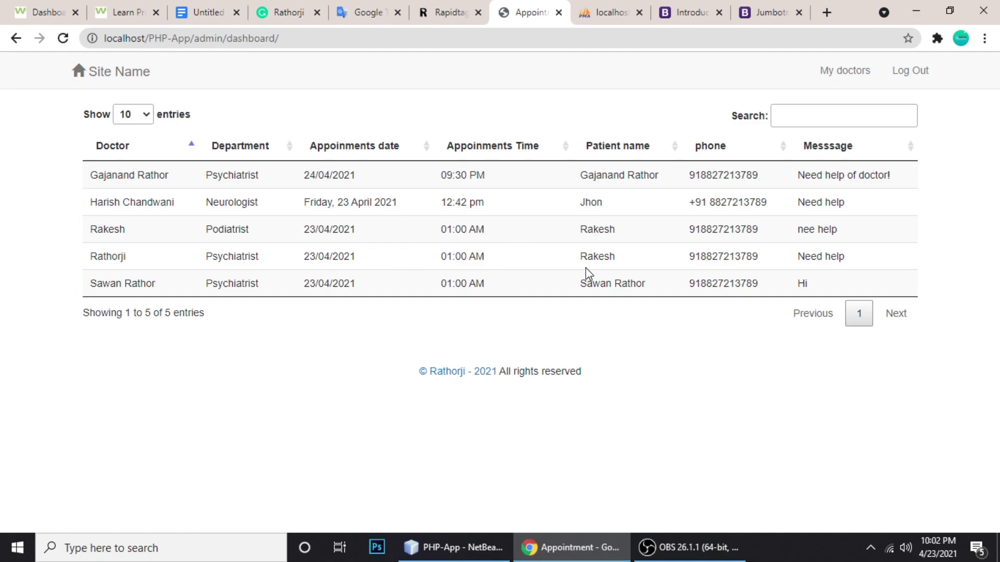
left_click_drag(688, 256, 754, 256)
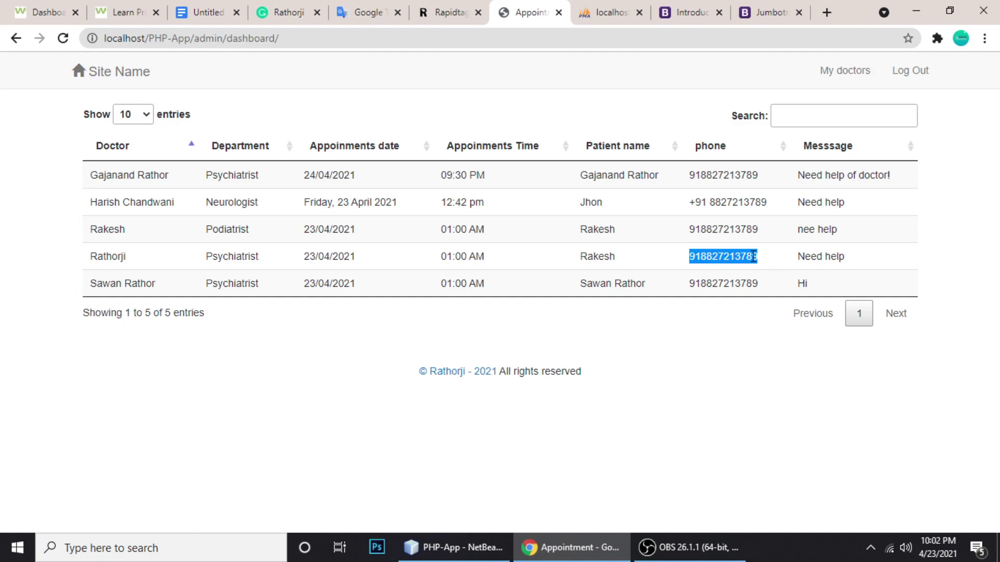
left_click(656, 259)
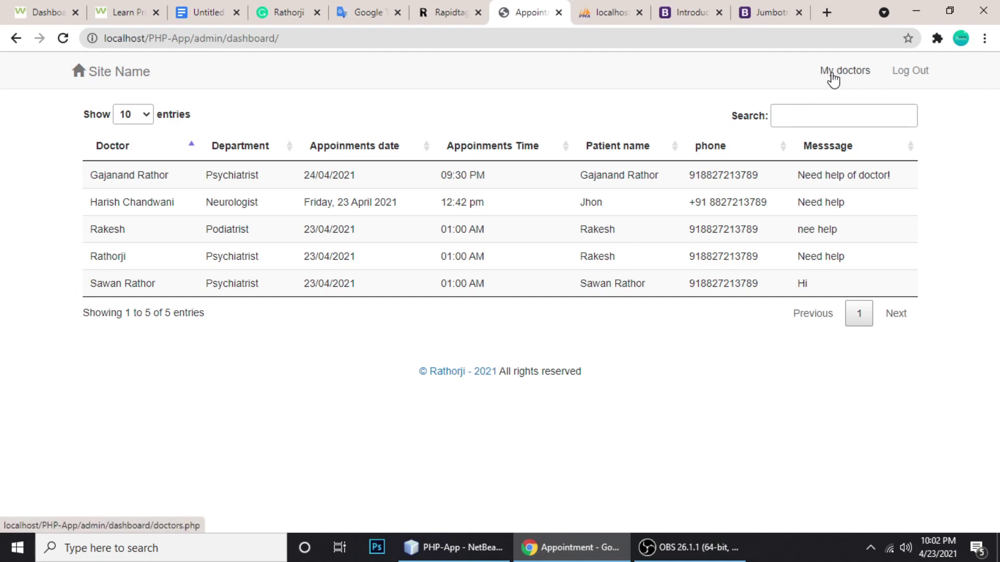
On My doctors, enter the new doctor's name, pick the Pediatrician department and add it
left_click(832, 73)
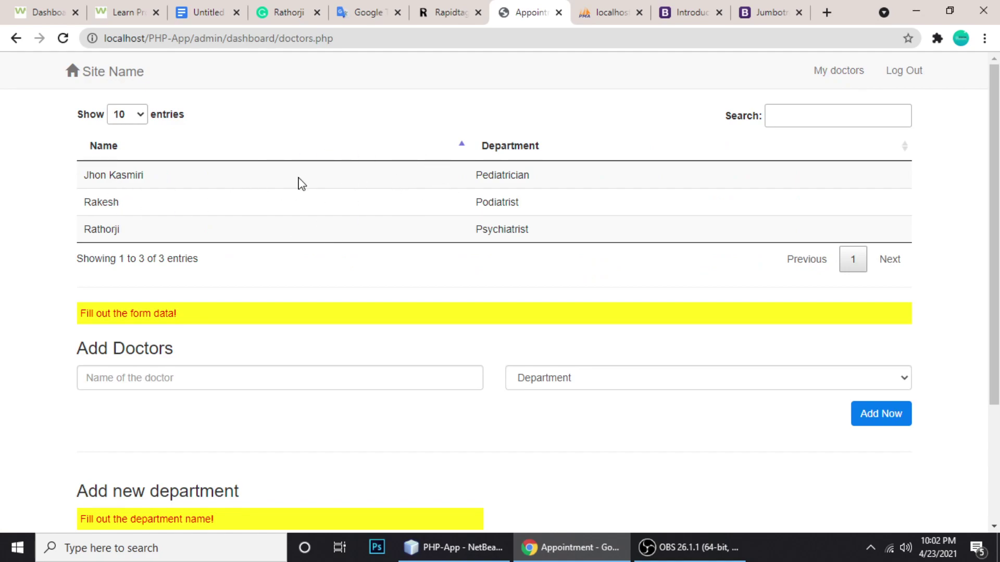
scroll(236, 271, "down", 3)
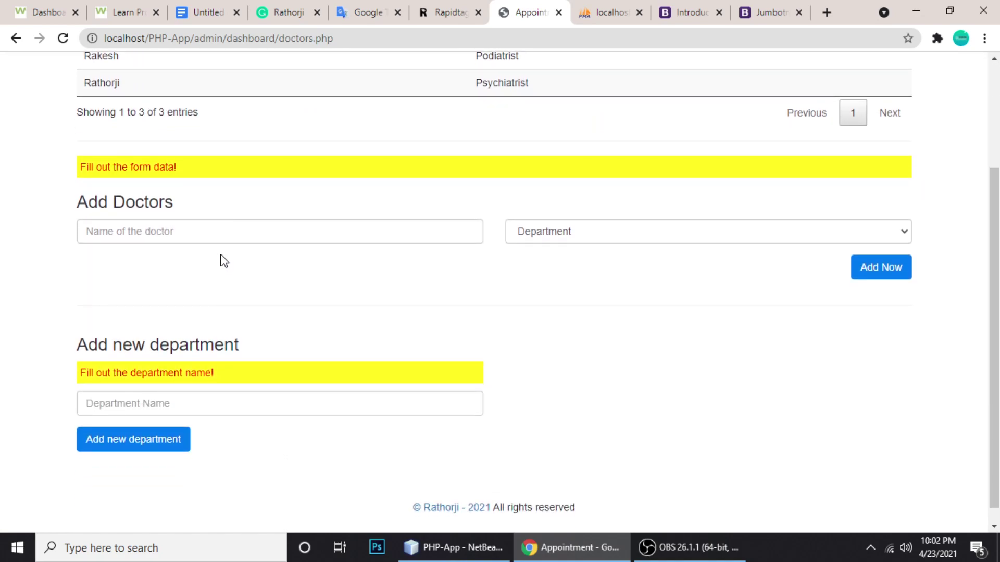
left_click(285, 228)
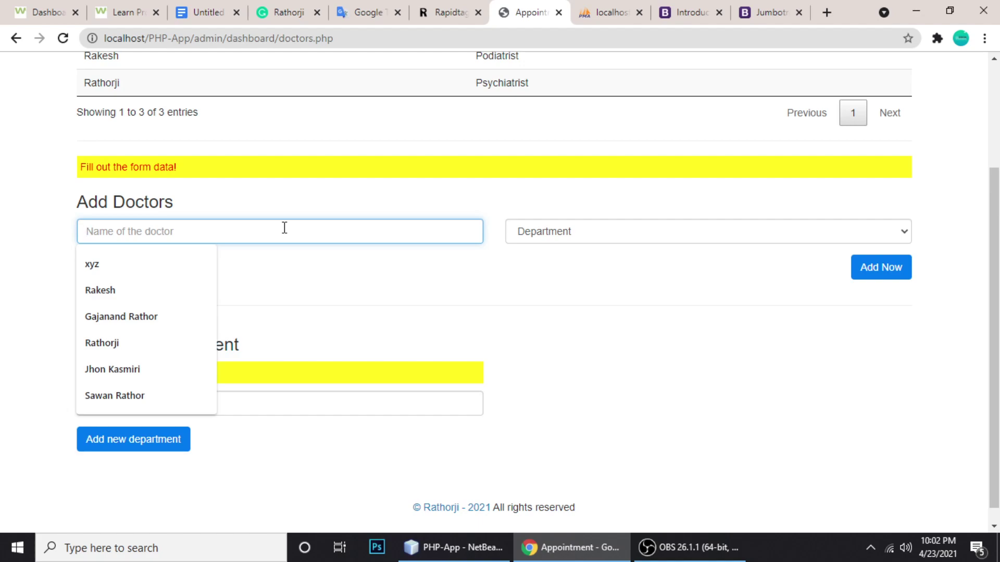
type("Kisor")
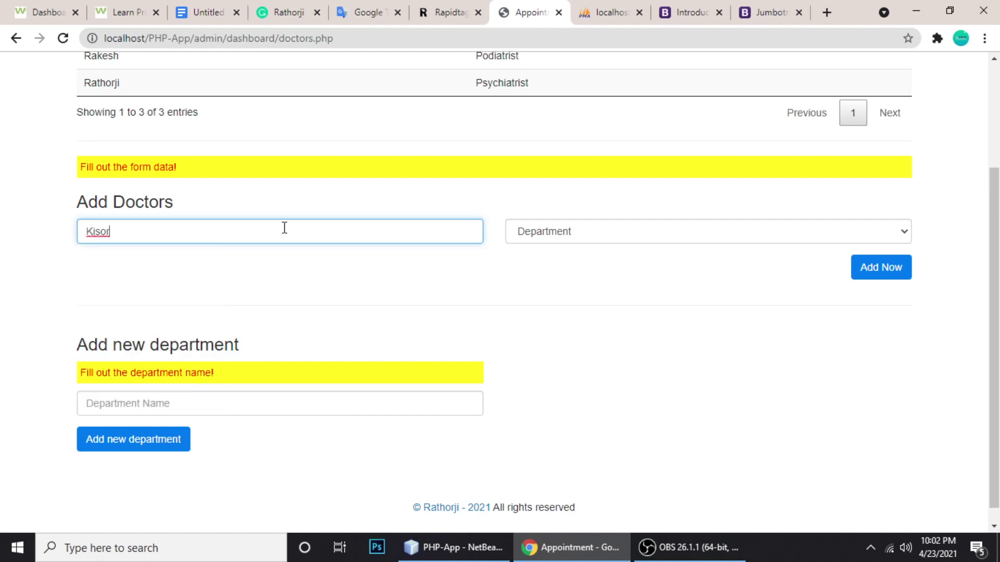
left_click(521, 232)
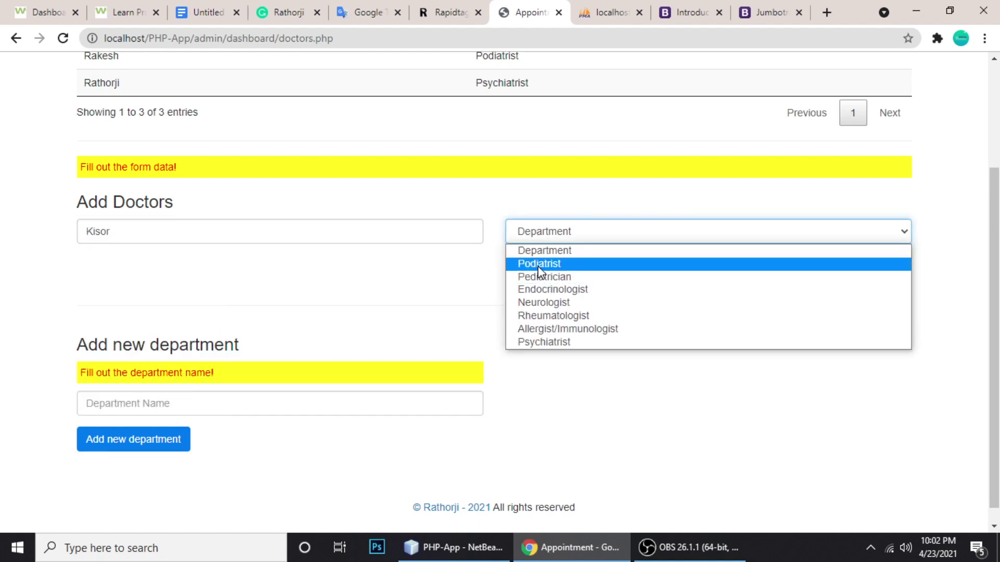
left_click(88, 234)
type("dr")
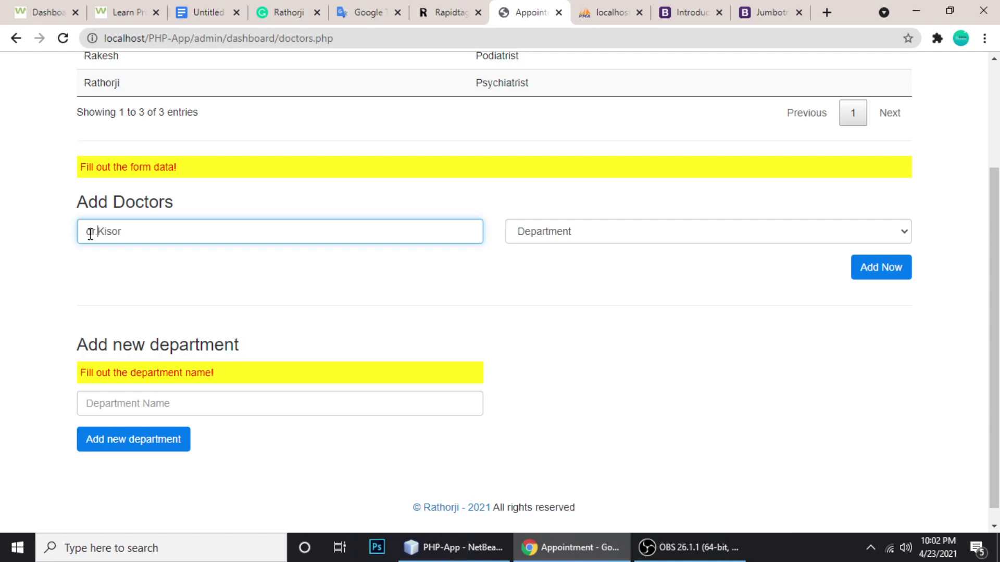
type(".")
left_click(594, 238)
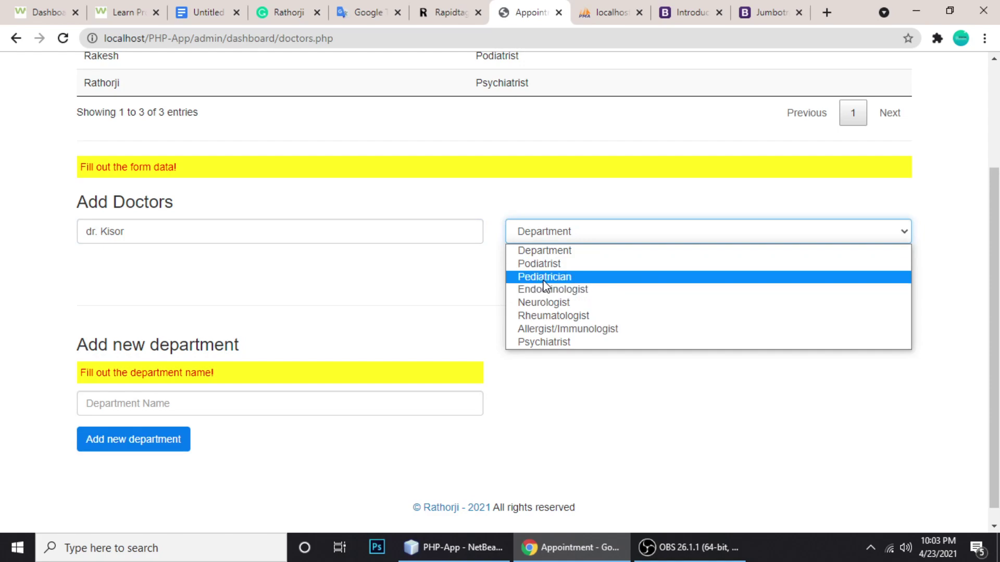
left_click(544, 276)
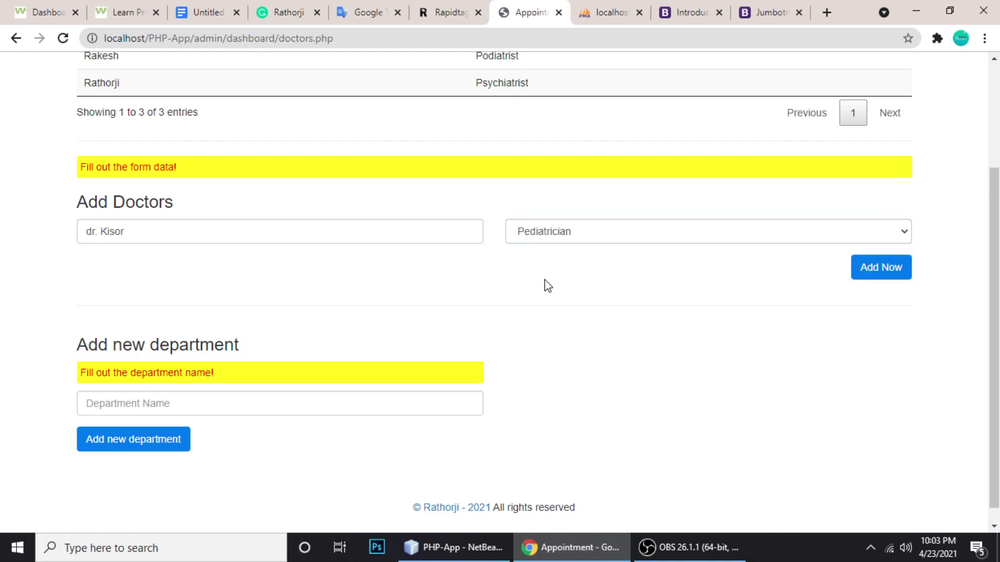
left_click(879, 270)
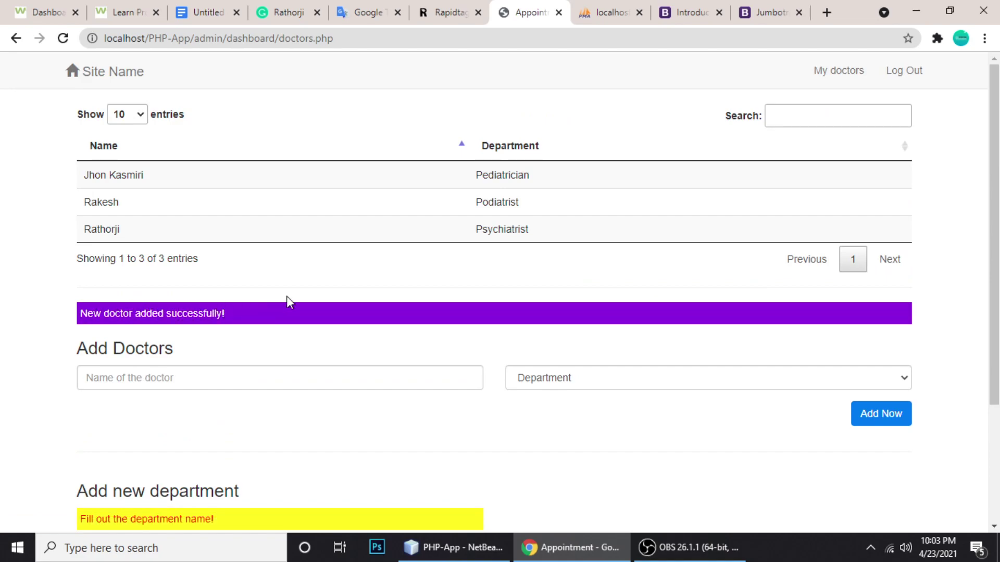
Reload doctors.php to show the new Pediatrician doctor, then select the admin path in the address
key("F5")
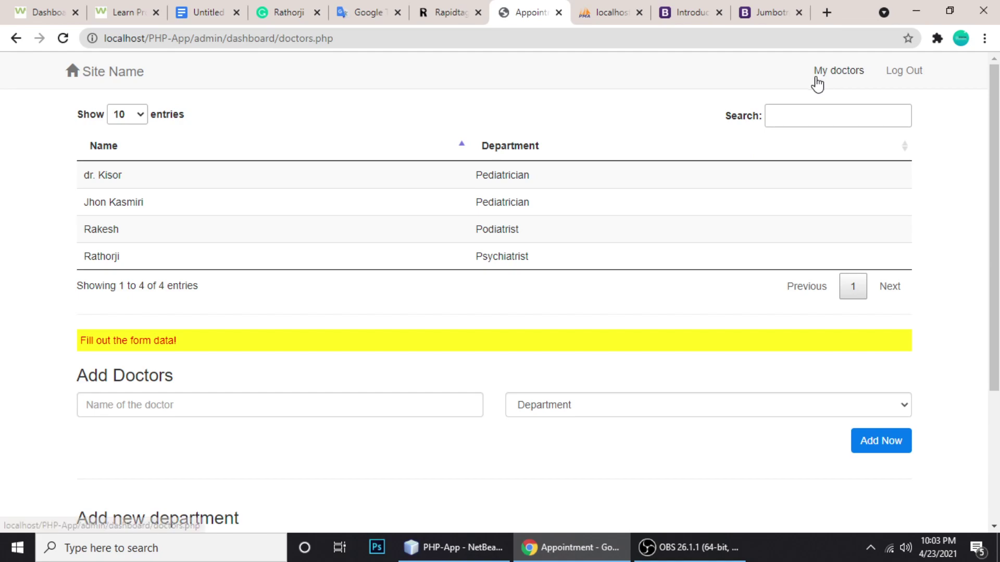
left_click_drag(197, 42, 387, 41)
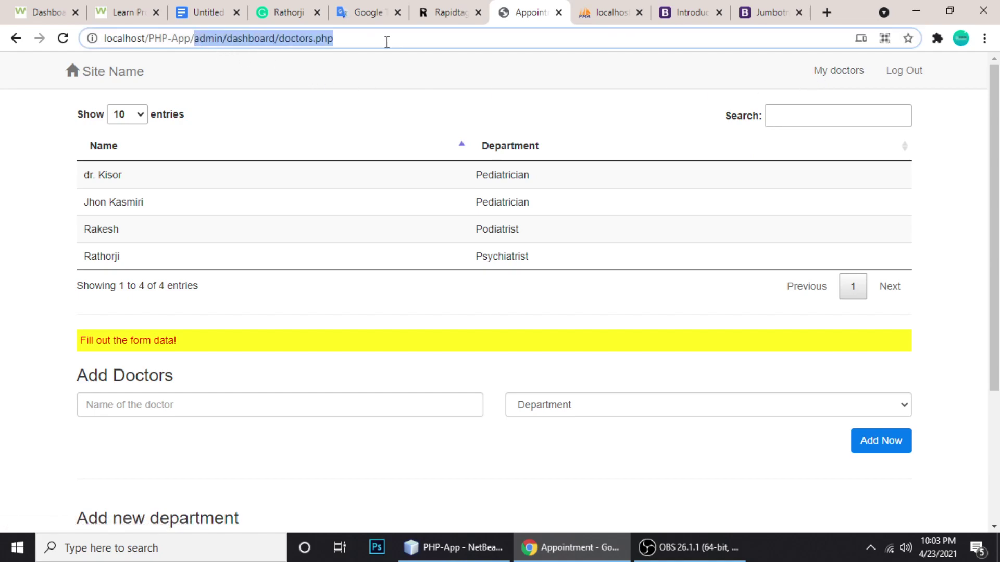
Load localhost/PHP-App/ and select the Pediatrician department with the newly added doctor
key("BackSpace")
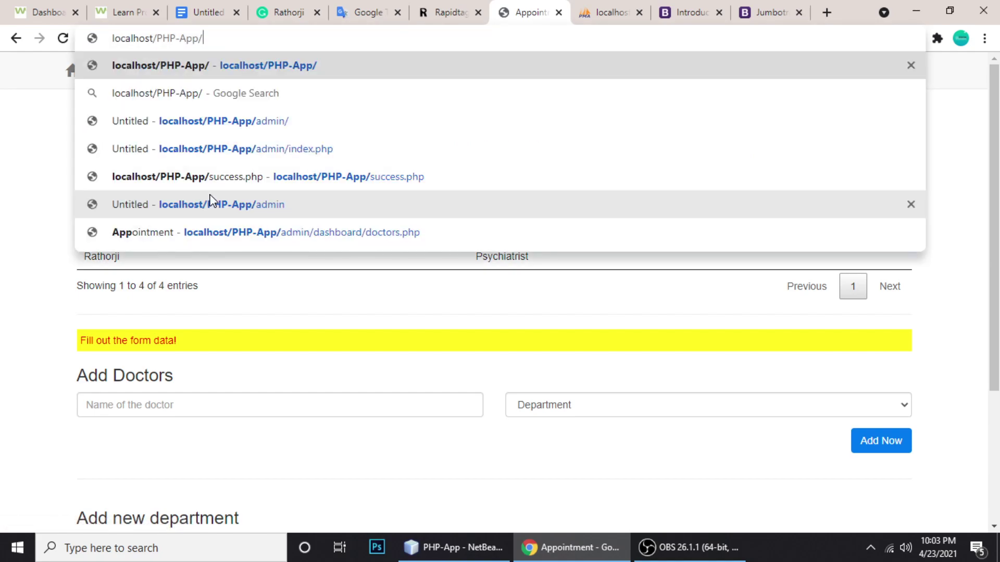
key("Return")
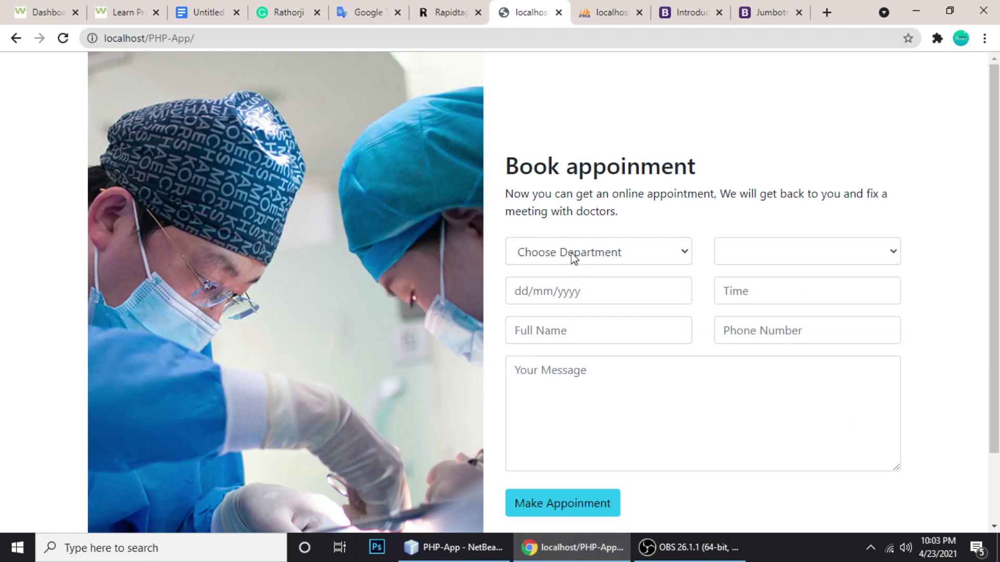
left_click(573, 254)
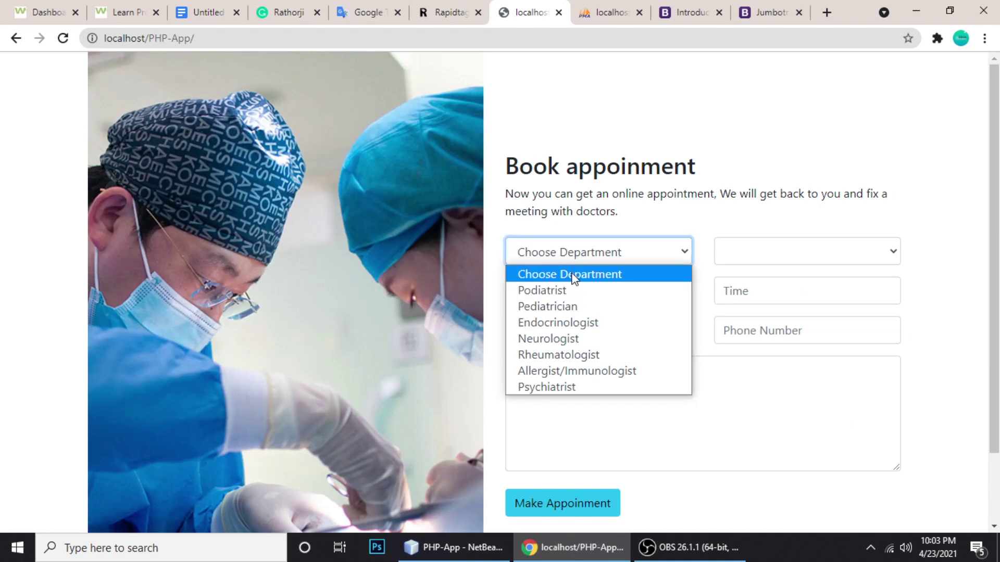
left_click(548, 308)
left_click(739, 266)
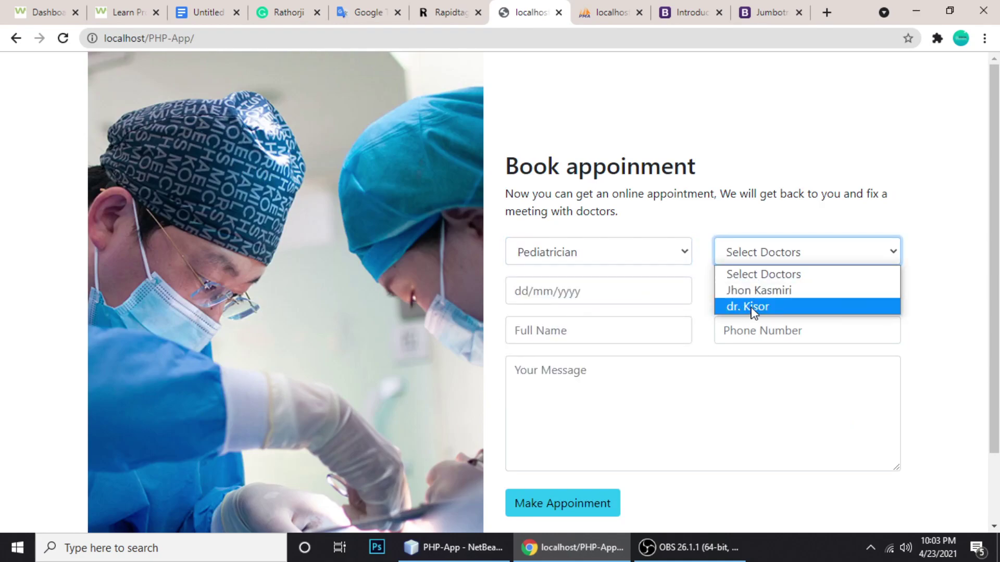
left_click(752, 307)
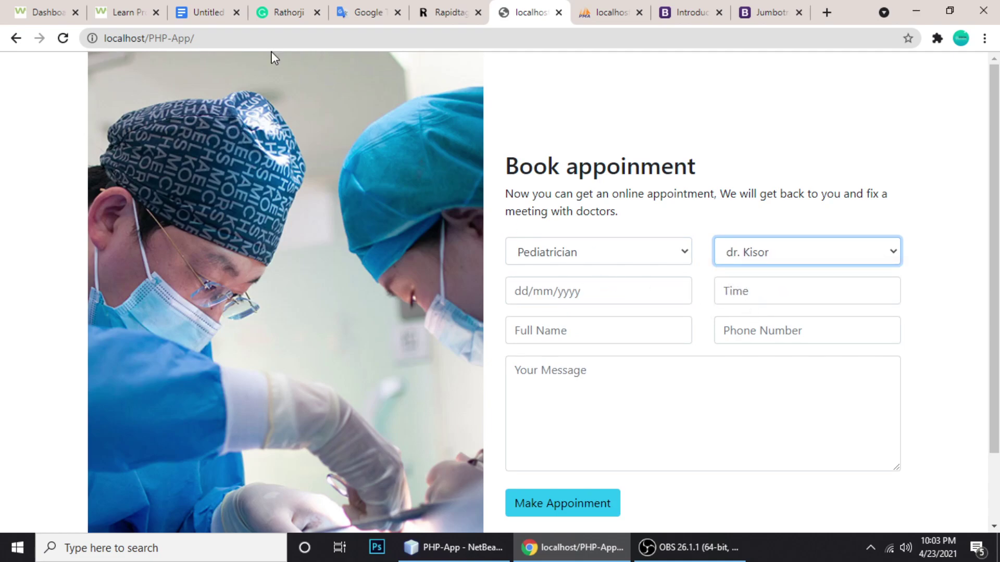
left_click(254, 38)
Log in to the admin area and review the existing departments on the My doctors page
type("a")
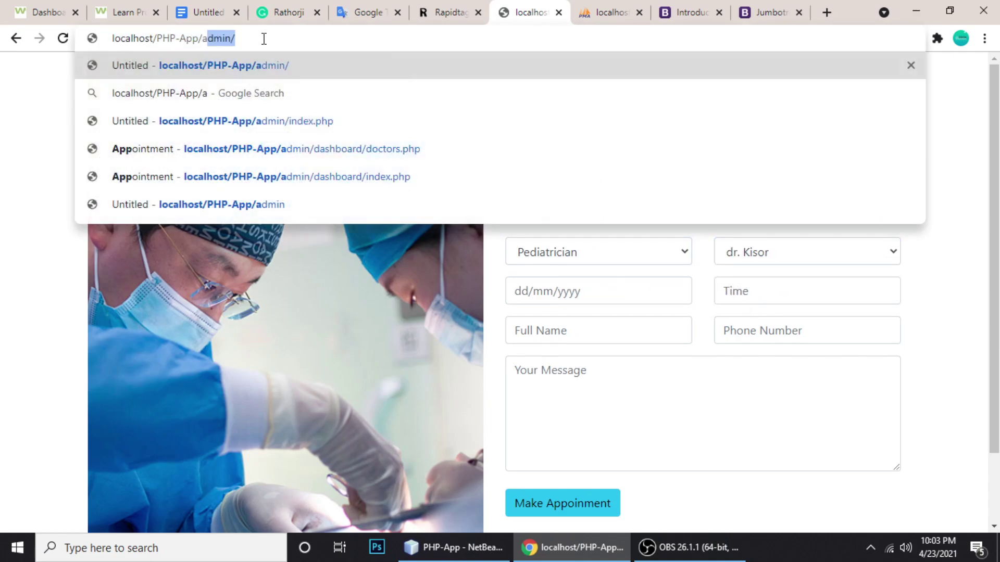
key("Return")
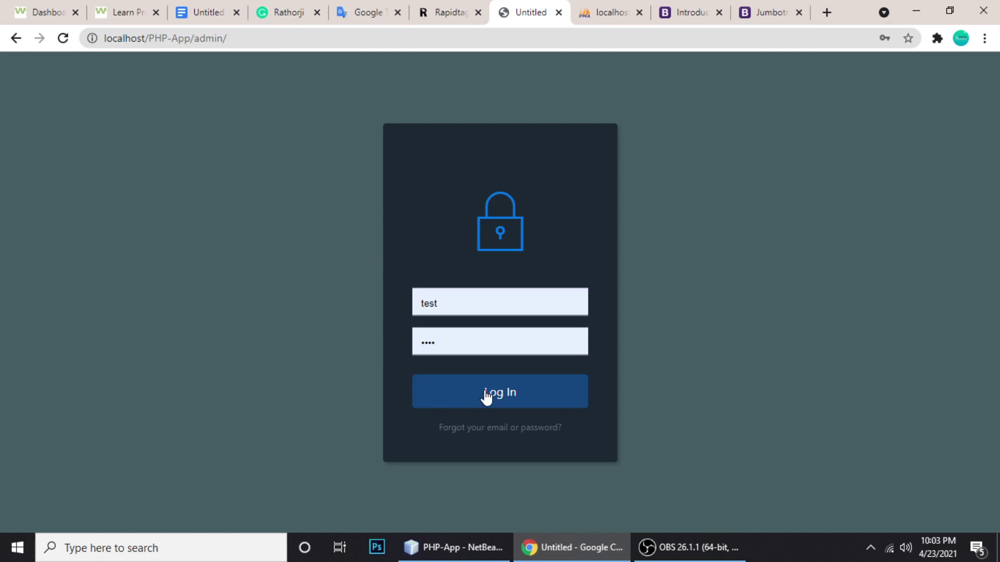
left_click(486, 394)
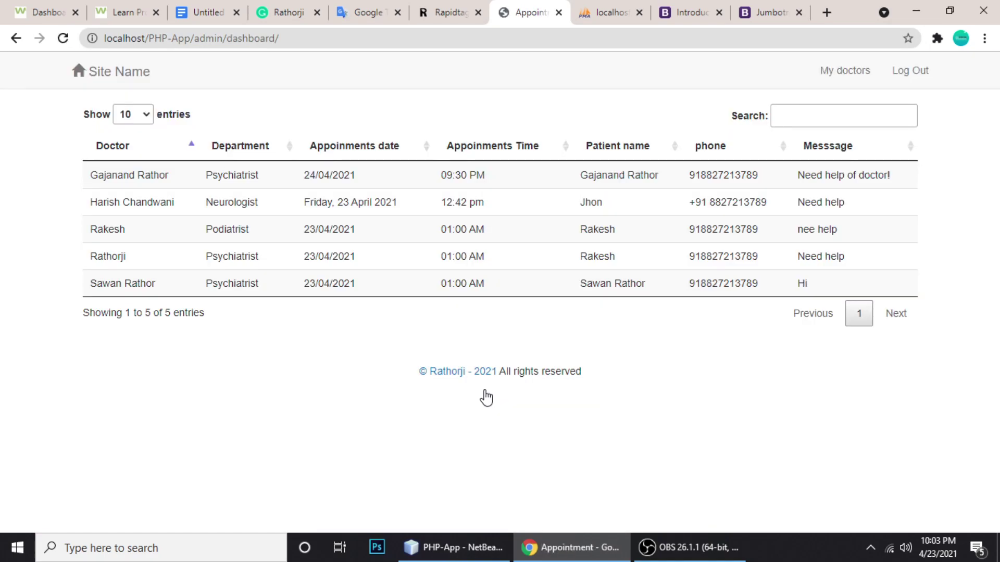
left_click(826, 72)
scroll(426, 281, "down", 4)
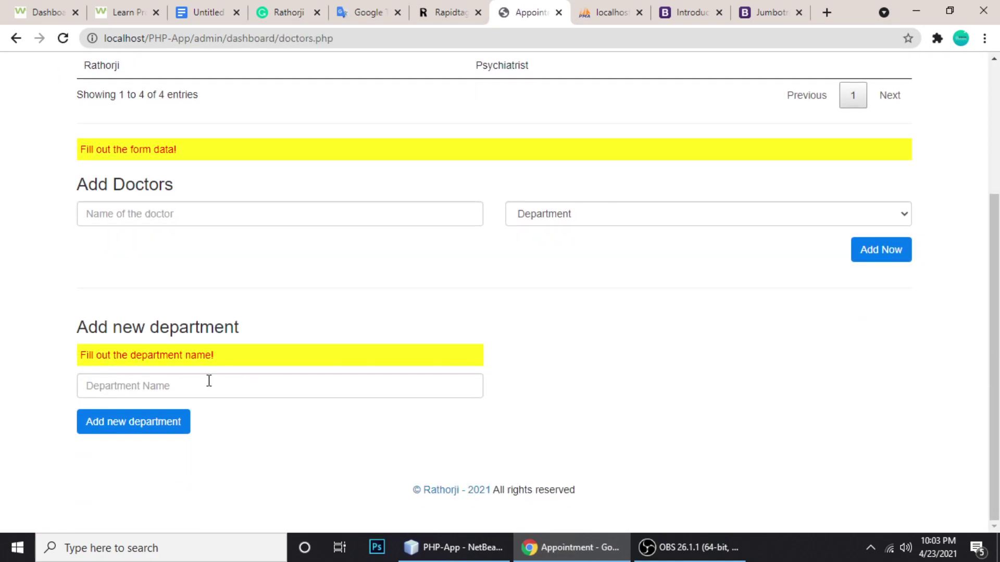
left_click(543, 221)
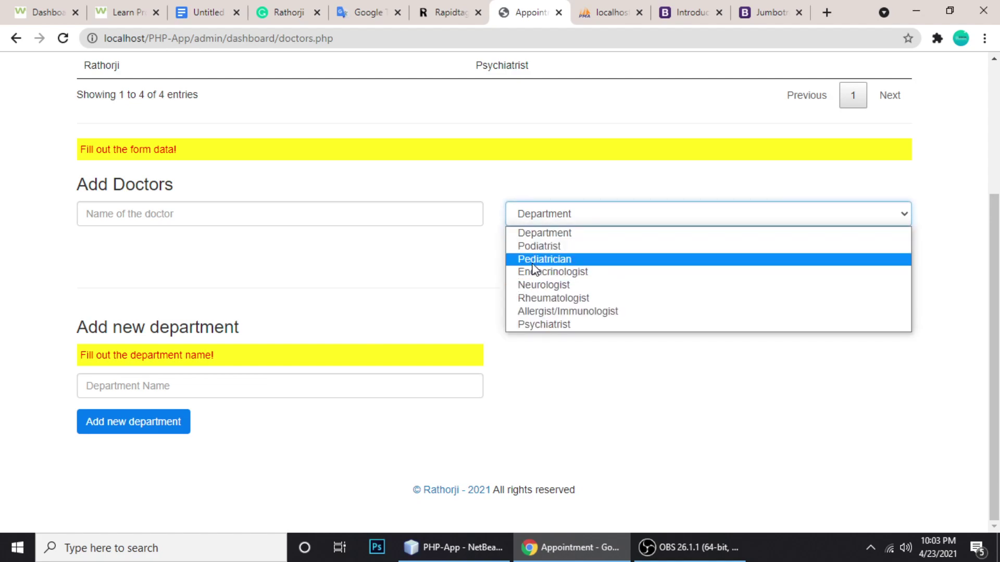
left_click(319, 352)
Add a new department named XYZ and reload the page
left_click(169, 386)
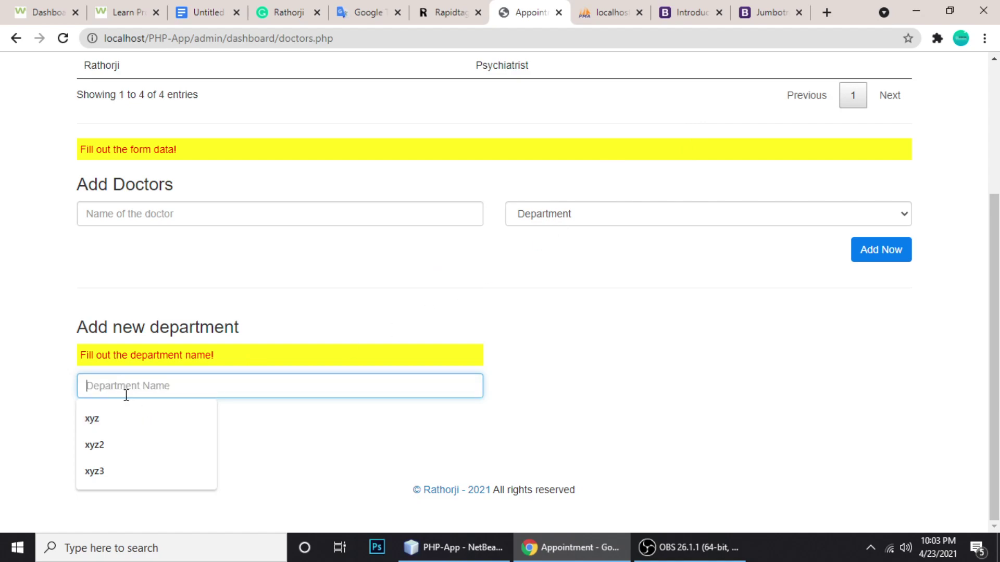
type("XYZ")
left_click(19, 331)
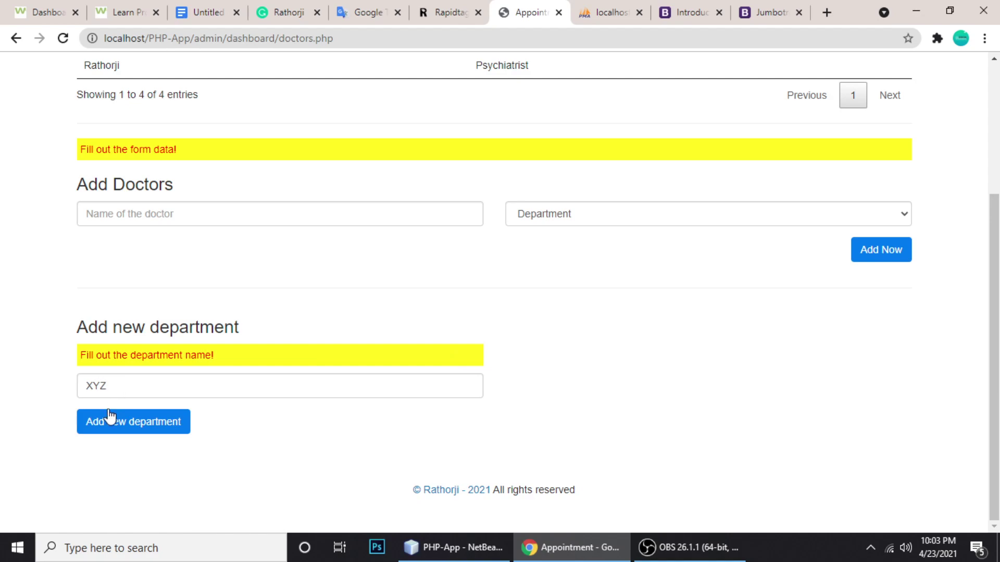
left_click(125, 426)
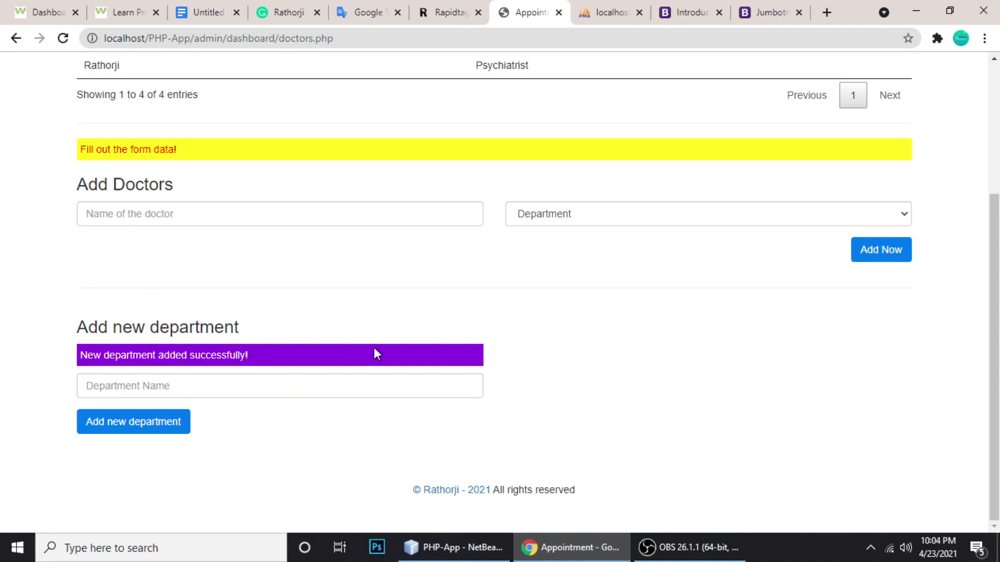
key("F5")
Add doctor Dr. xyz under the XYZ department
left_click(578, 218)
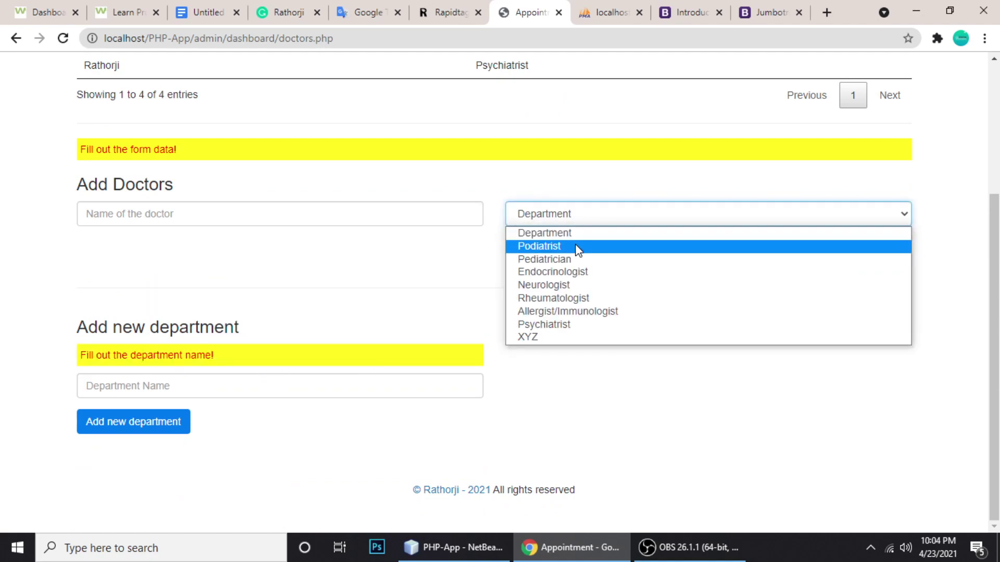
left_click(547, 339)
left_click(221, 214)
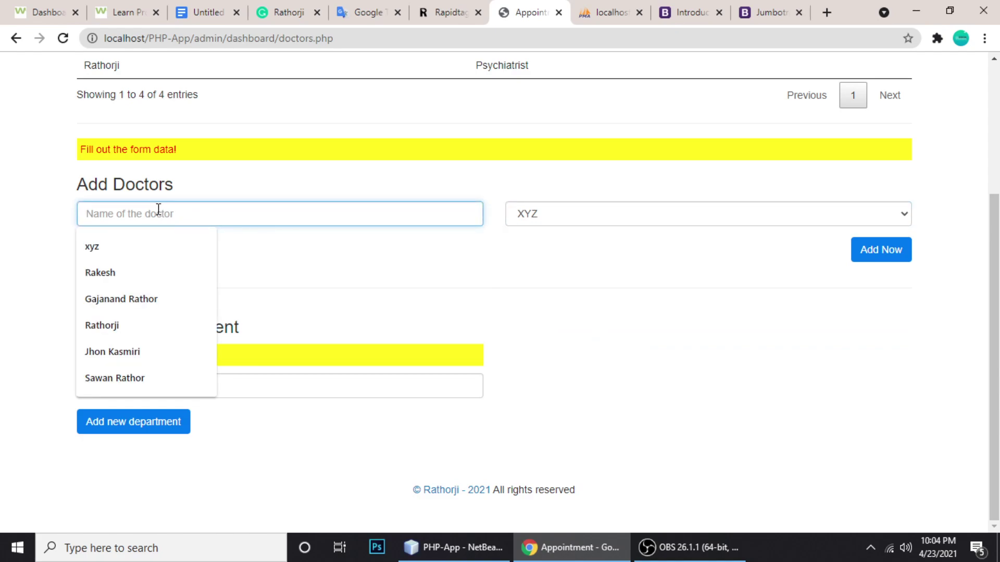
type("Dr.")
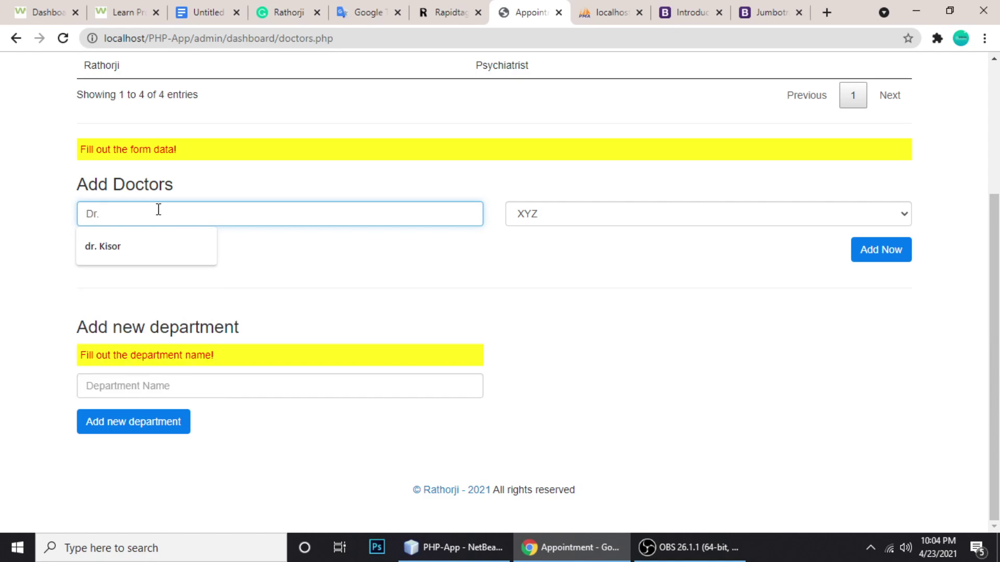
type(" xyz")
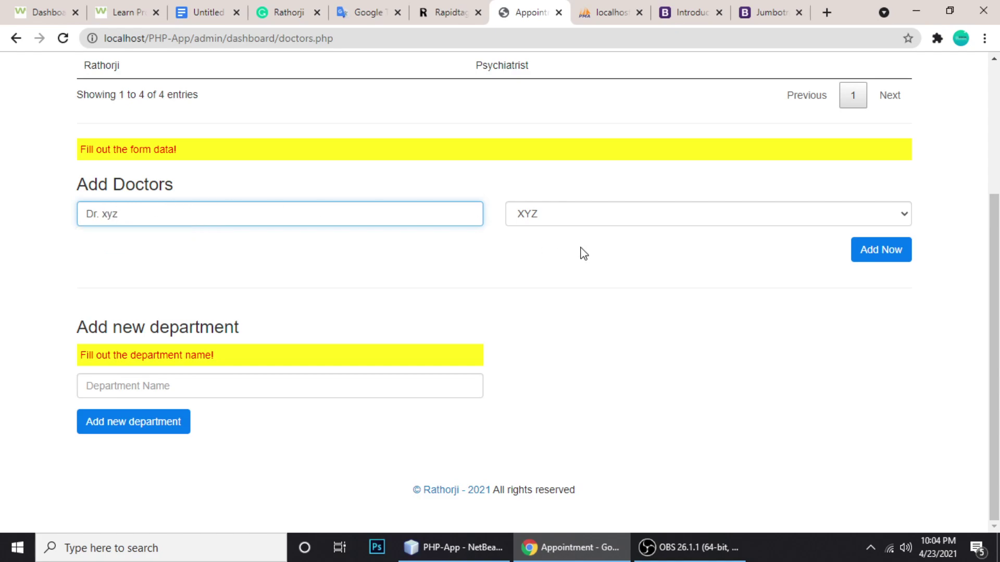
left_click(881, 251)
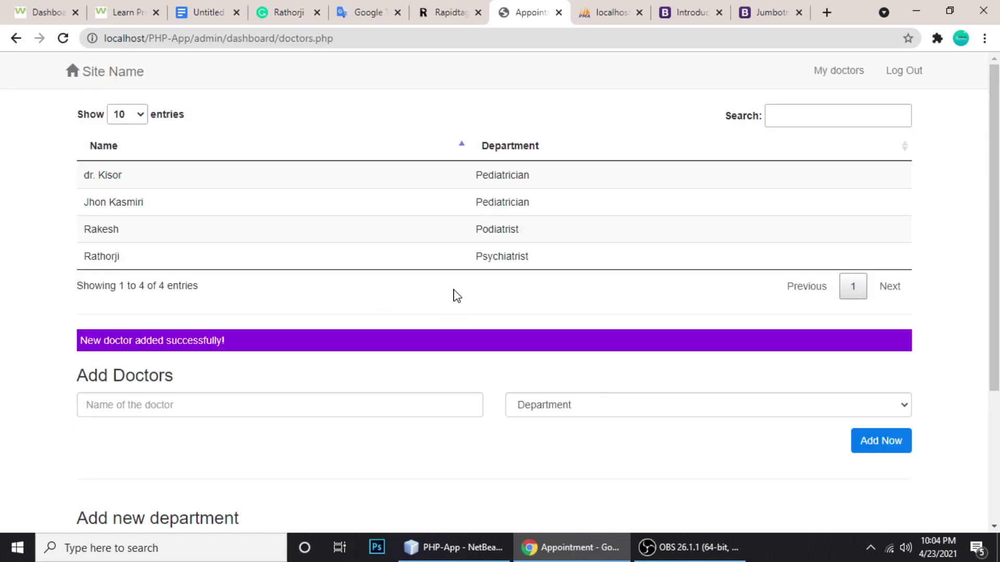
Reload the doctors page, confirm the resubmission, and return to the appointments dashboard
key("F5")
left_click(556, 150)
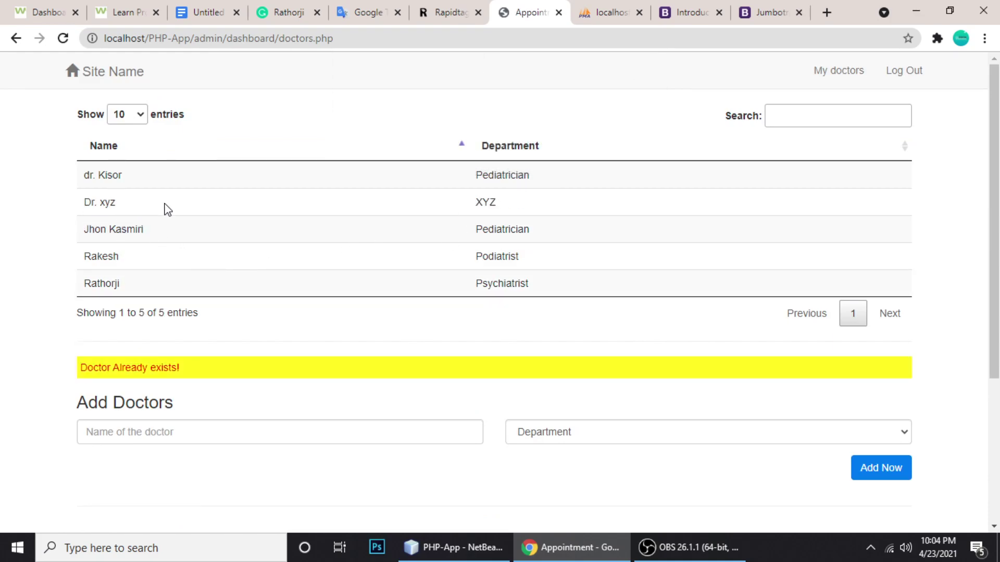
left_click(560, 215)
left_click(121, 76)
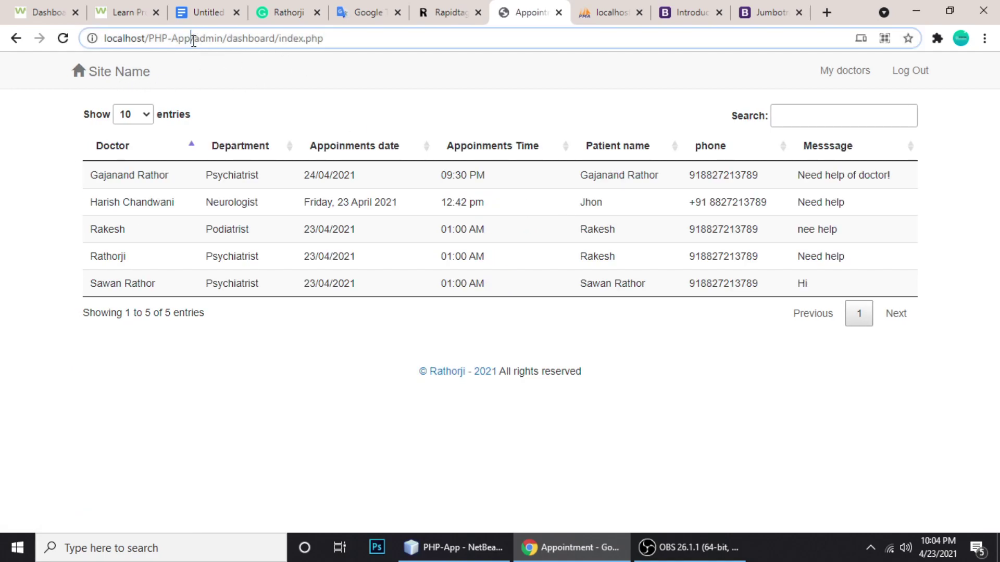
On the public booking page, choose XYZ, Dr. xyz, date 23/04/2021 and time 01:00 AM
left_click_drag(195, 39, 380, 39)
key("BackSpace")
key("Return")
left_click(584, 254)
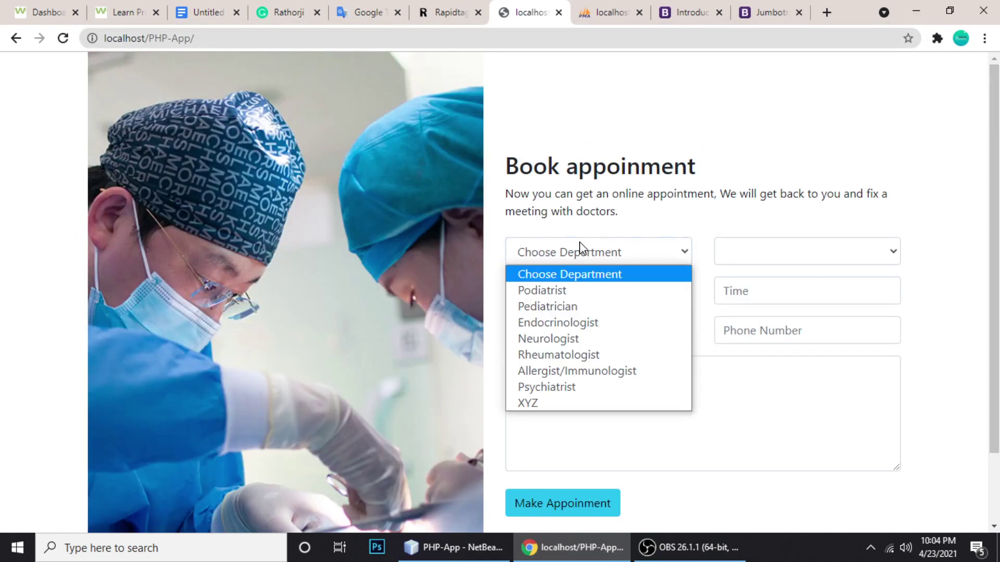
left_click(546, 403)
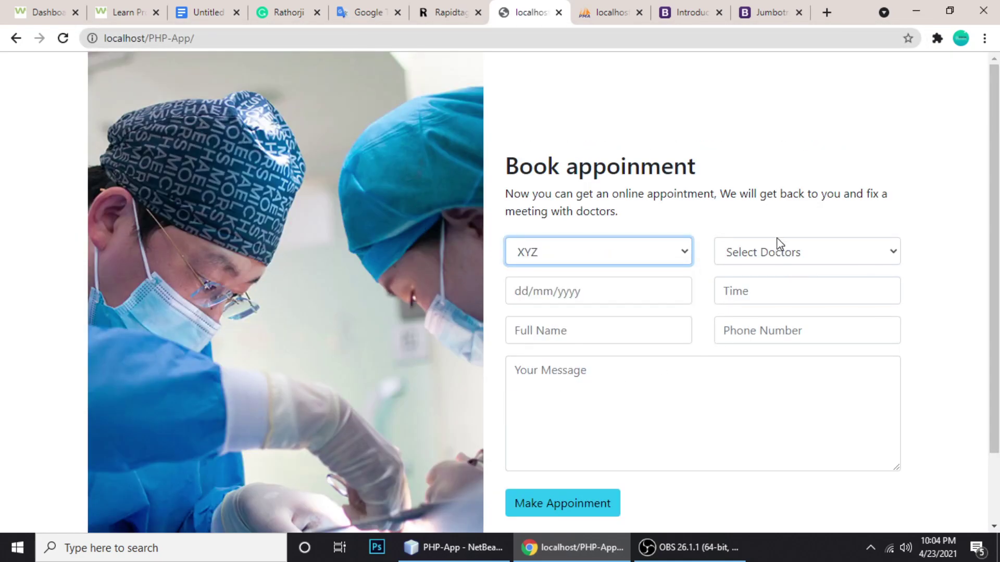
left_click(774, 254)
left_click(731, 292)
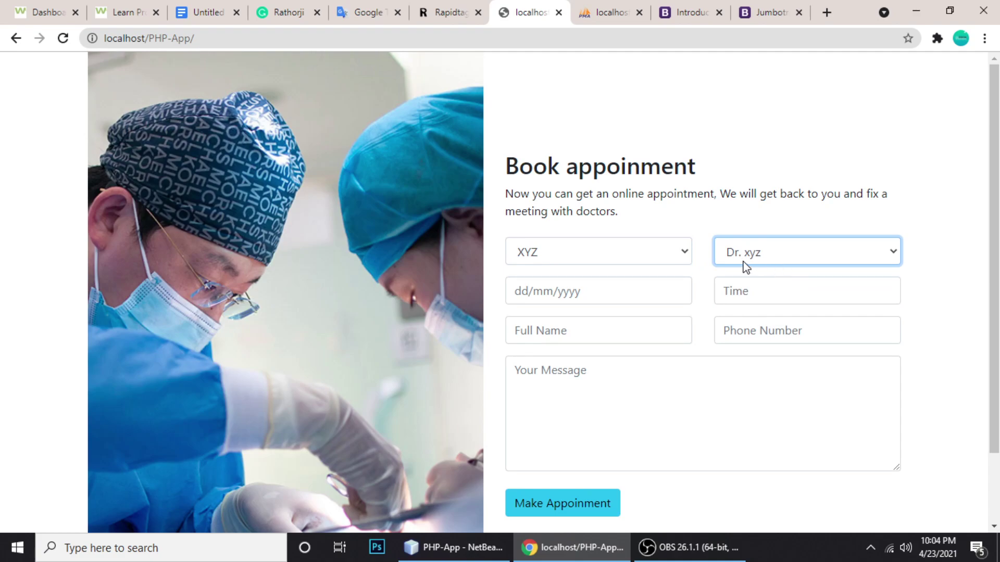
left_click(576, 285)
left_click(557, 328)
left_click(761, 297)
left_click(741, 325)
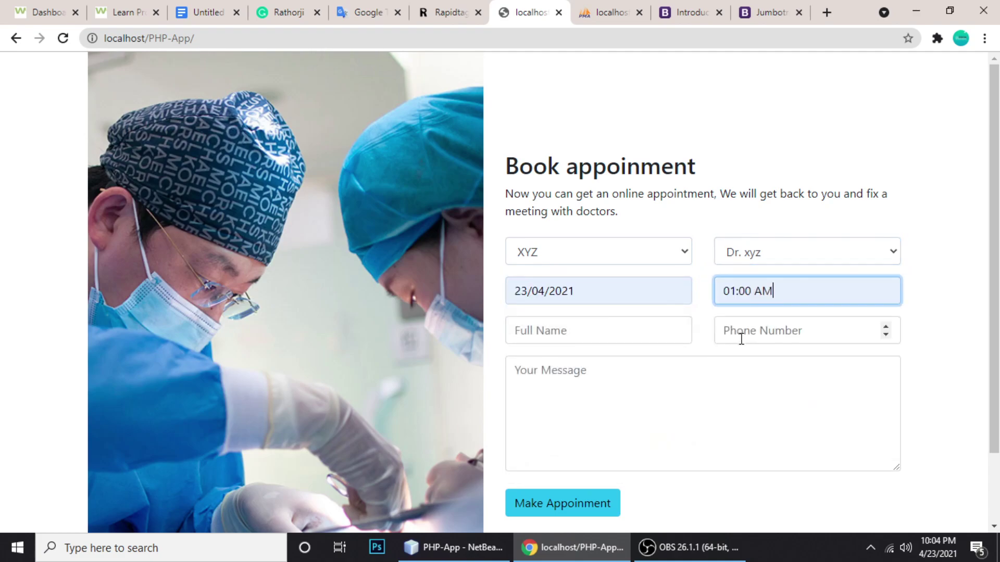
Enter name 'My name', the patient's phone number and message 'Need help', then submit the booking
left_click(560, 336)
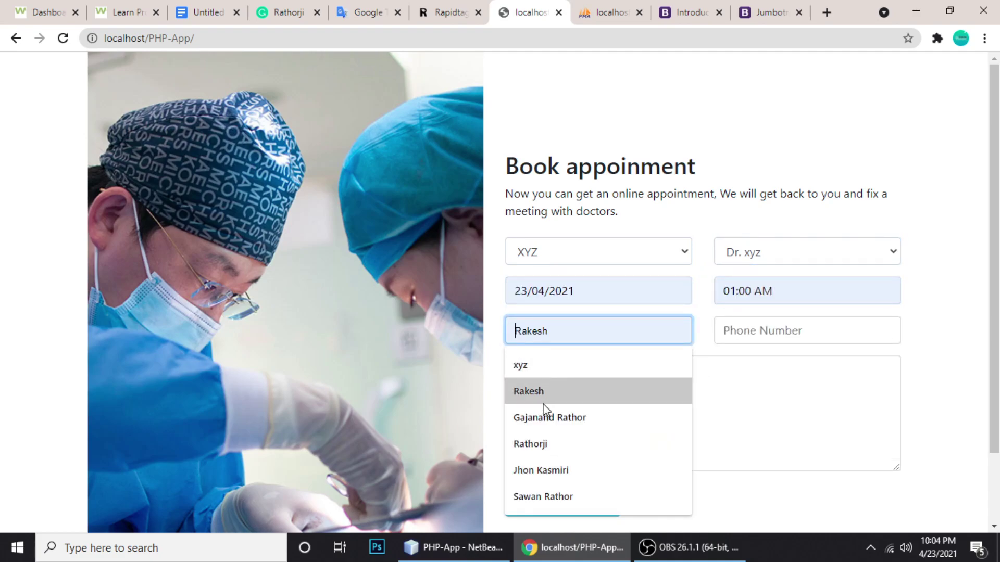
left_click(540, 470)
key("ctrl+z")
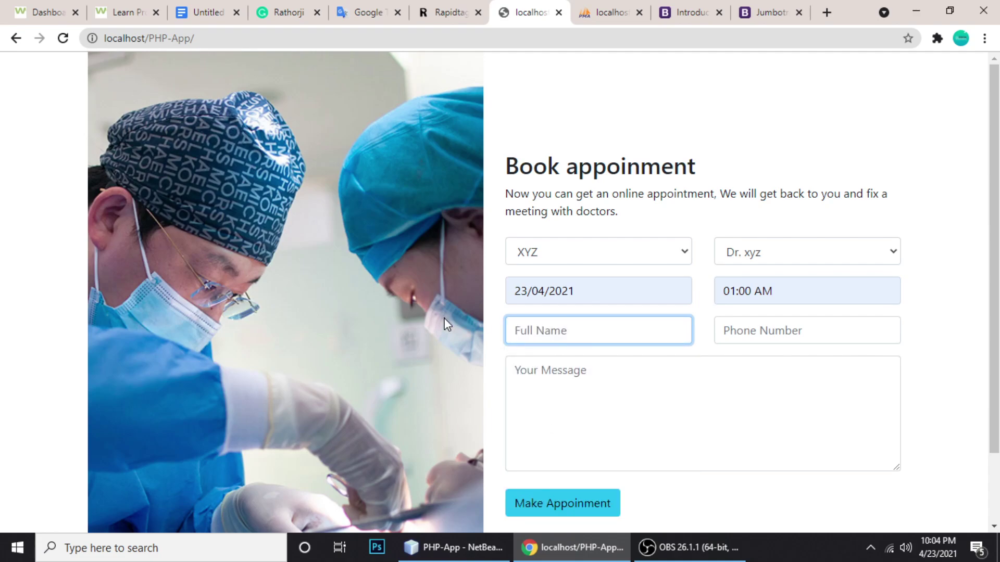
type("My name")
left_click(754, 338)
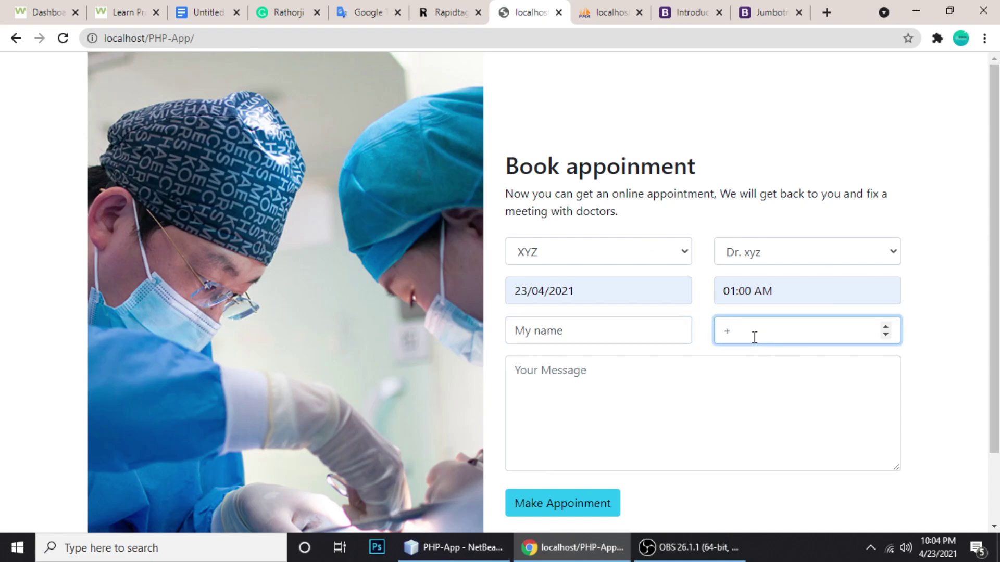
left_click(715, 399)
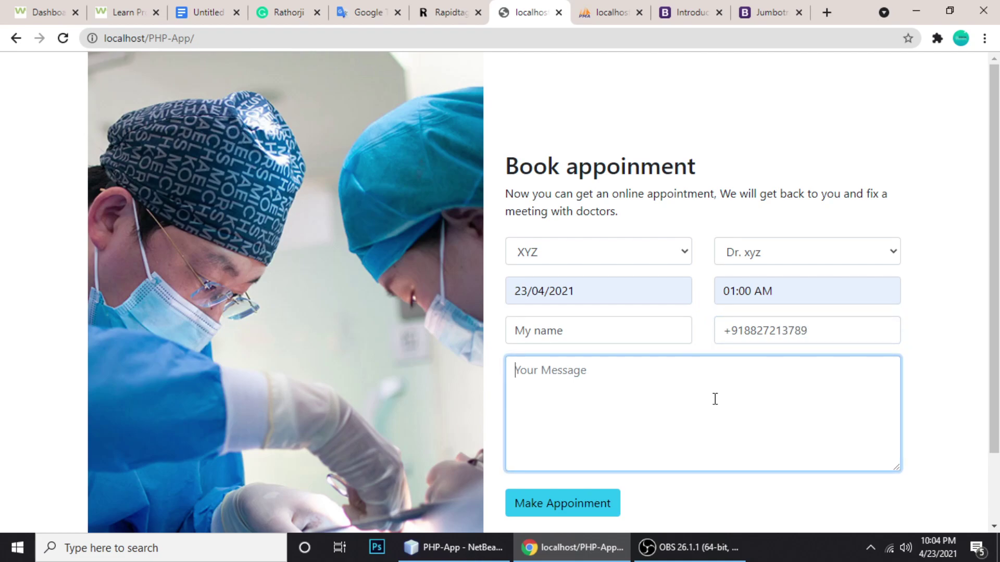
type("Need help")
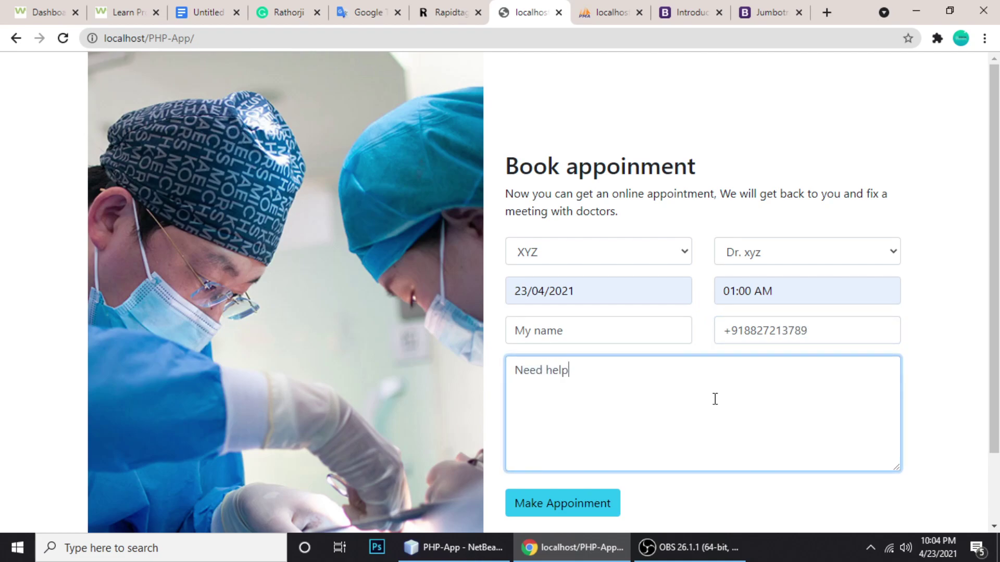
scroll(712, 413, "down", 1)
scroll(711, 413, "down", 1)
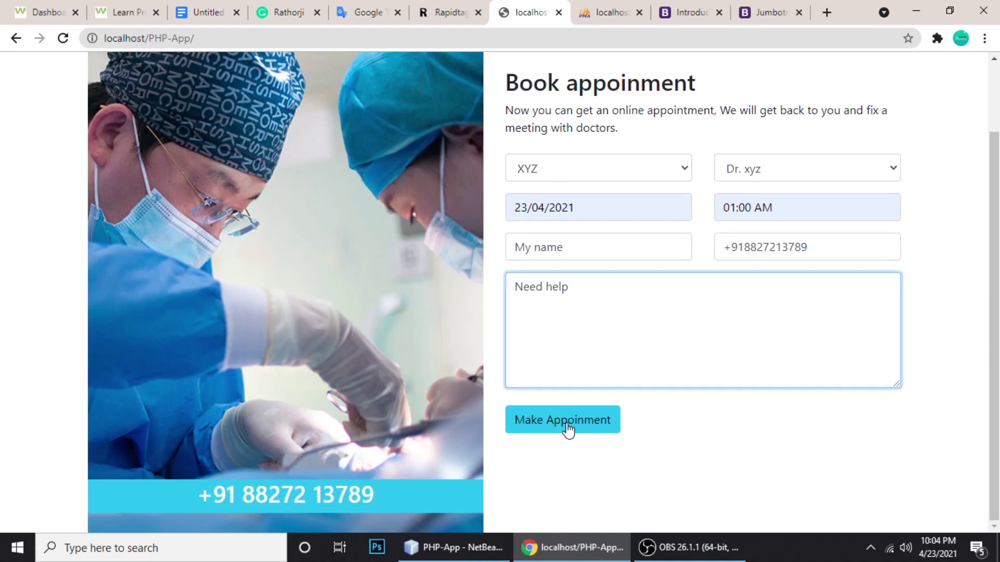
left_click(566, 427)
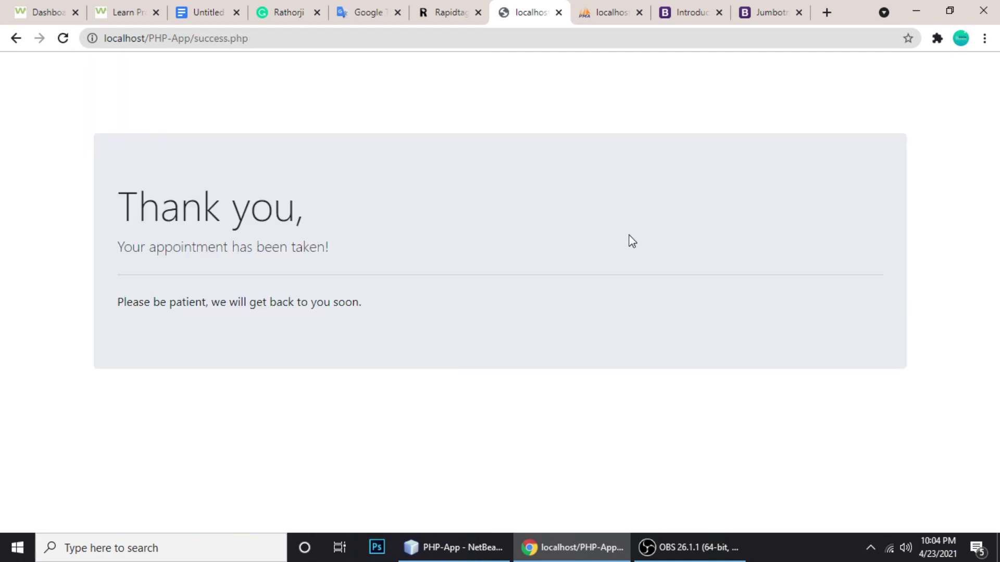
left_click_drag(195, 38, 322, 44)
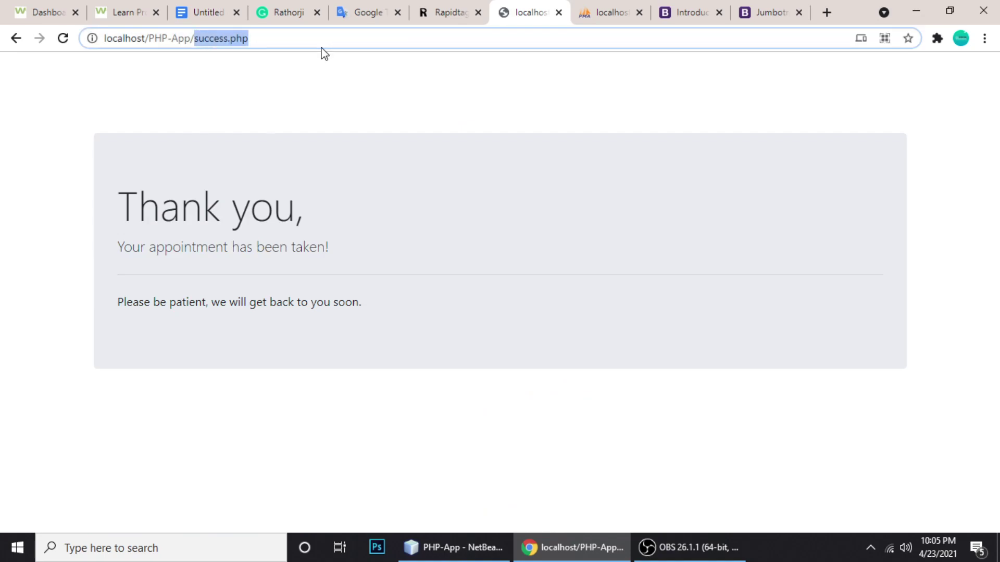
Open localhost/PHP-App/admin/ and log in to the admin dashboard
type("admin/")
key("Return")
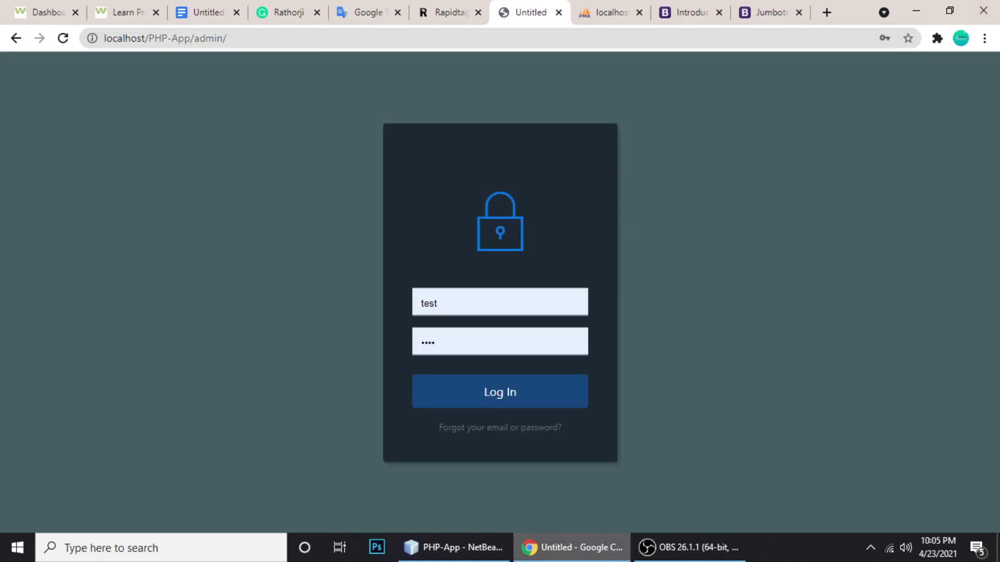
left_click(514, 400)
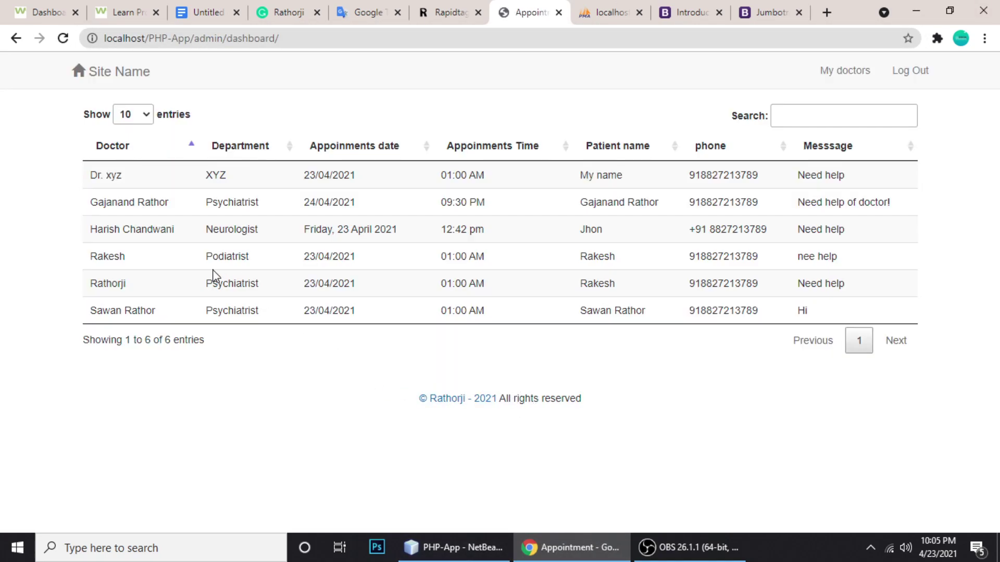
Inspect the new booking row: Dr. xyz, XYZ, patient My name, phone number and 'Need help'
left_click_drag(93, 175, 197, 176)
left_click(197, 175)
left_click_drag(577, 179, 633, 181)
left_click(585, 175)
left_click_drag(124, 177, 83, 183)
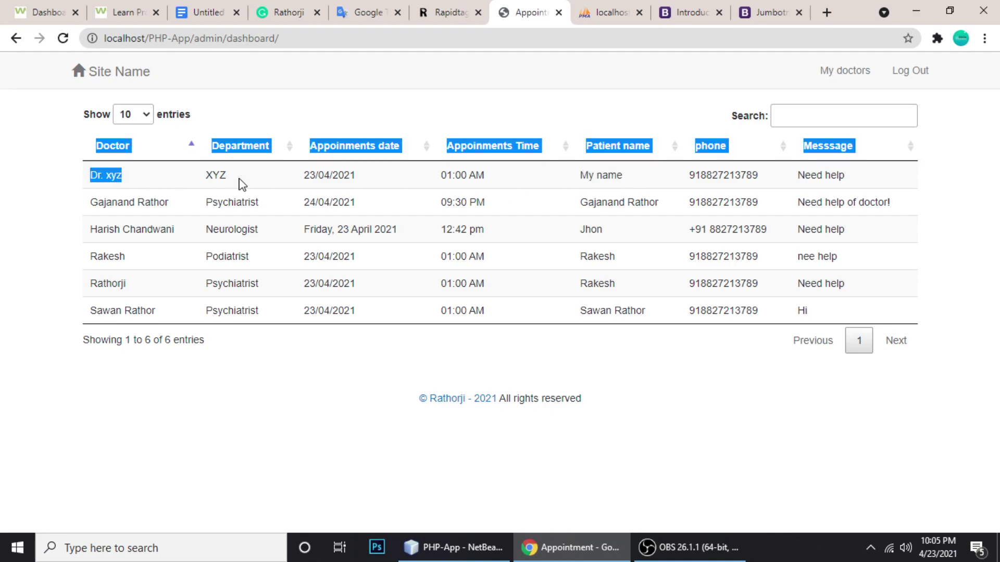
left_click_drag(206, 178, 226, 180)
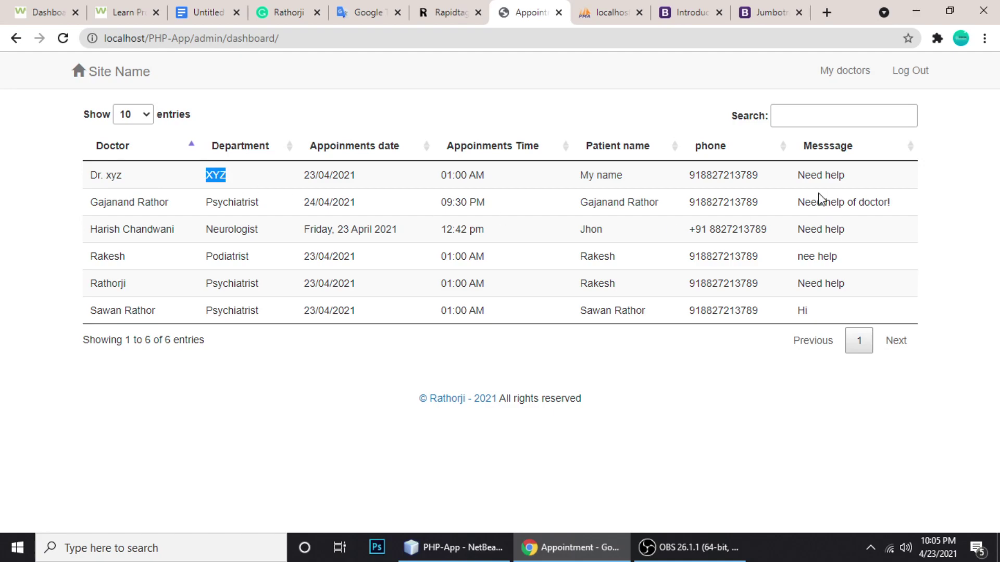
left_click_drag(805, 178, 895, 176)
left_click(737, 180)
double_click(699, 175)
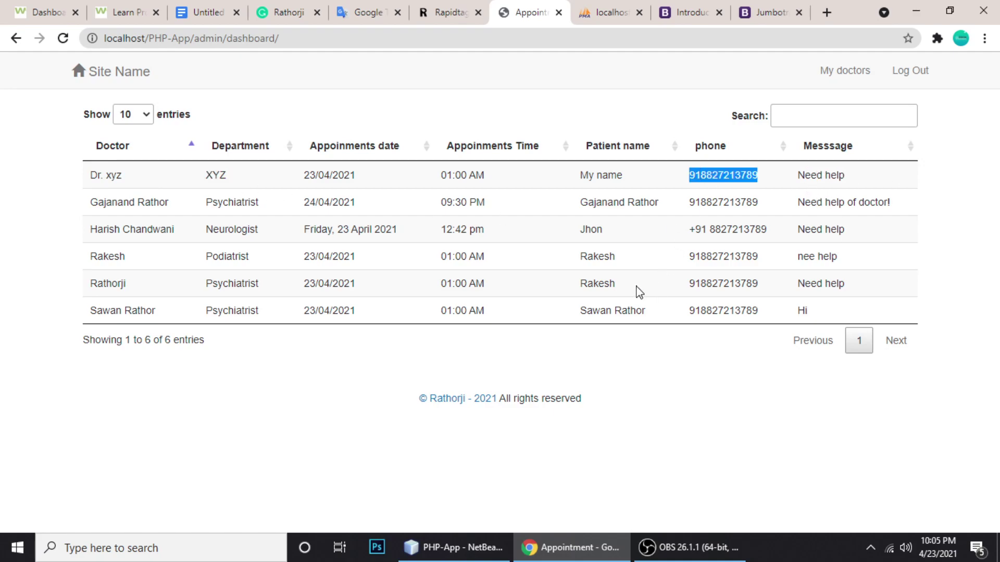
left_click(479, 284)
left_click(799, 119)
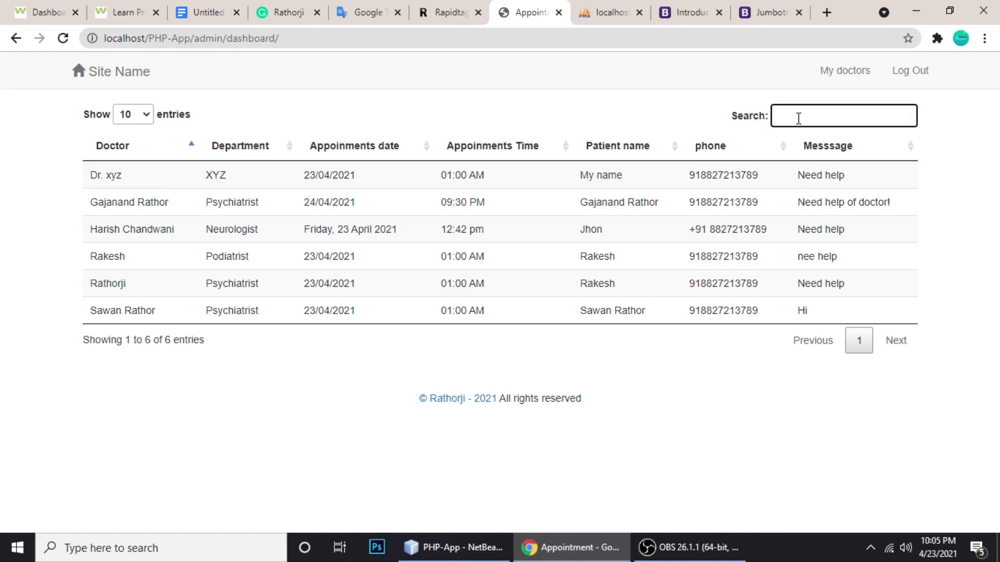
Search the appointments for 'sa' and then 'dr', clearing each search afterwards
type("sa")
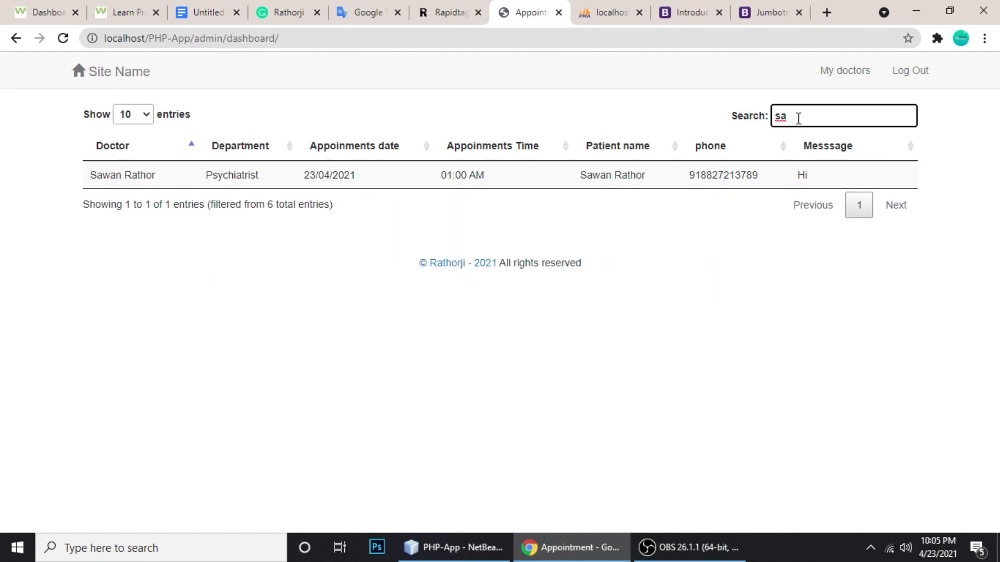
key("BackSpace")
key("BackSpace")
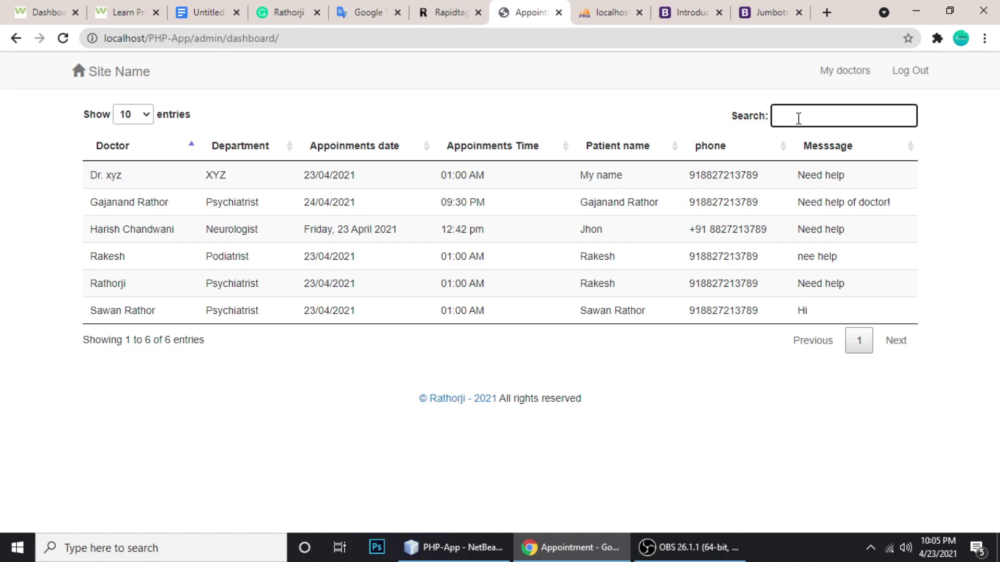
type("dr")
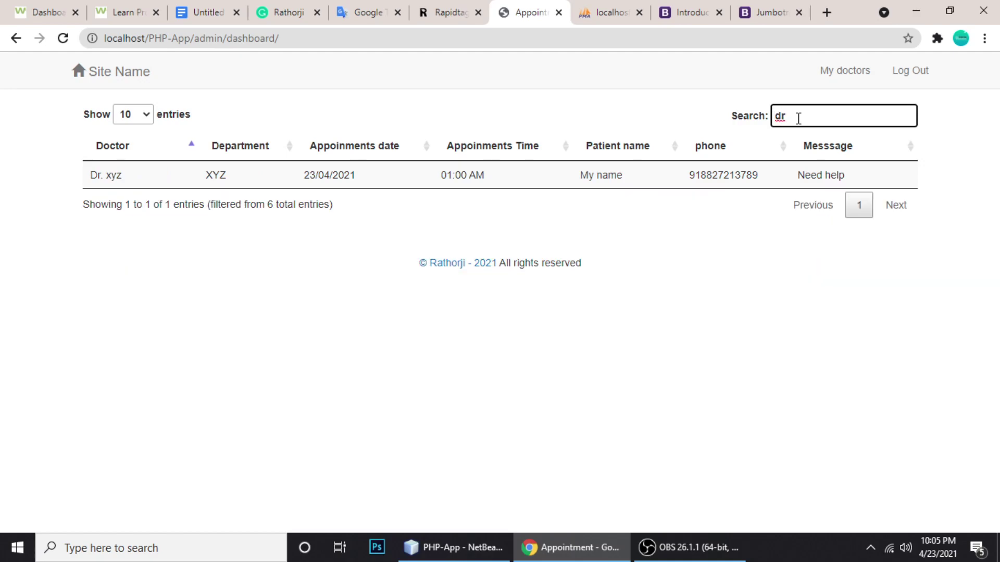
key("BackSpace")
key("BackSpace")
Open My doctors, search the list for 'jho', then clear it to show all five doctors
left_click(829, 72)
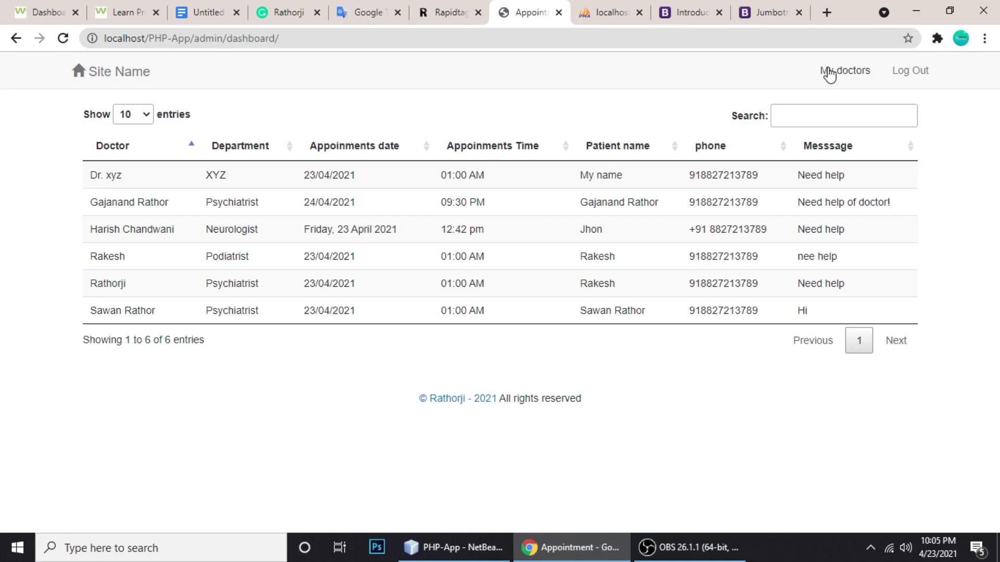
left_click(800, 108)
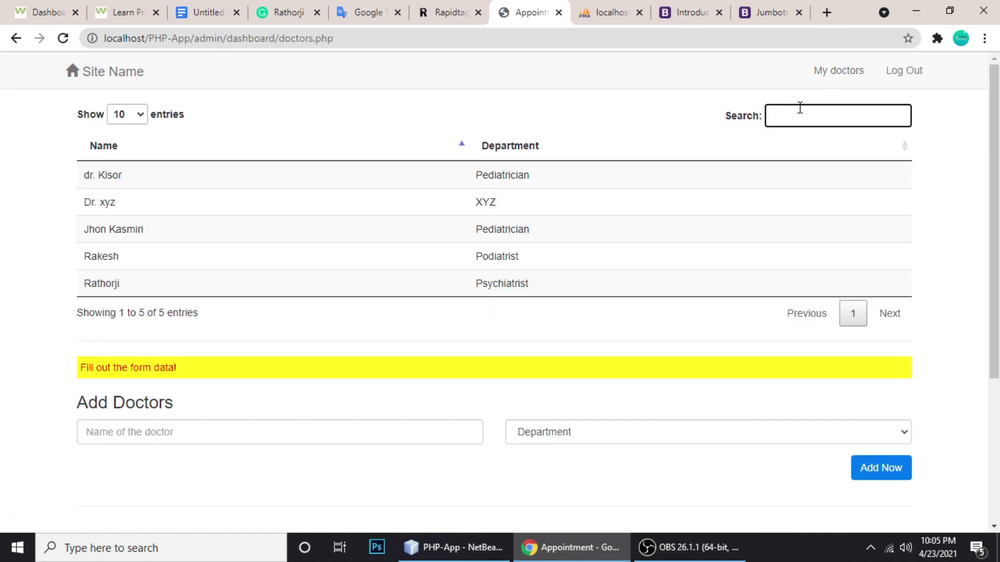
type("jh")
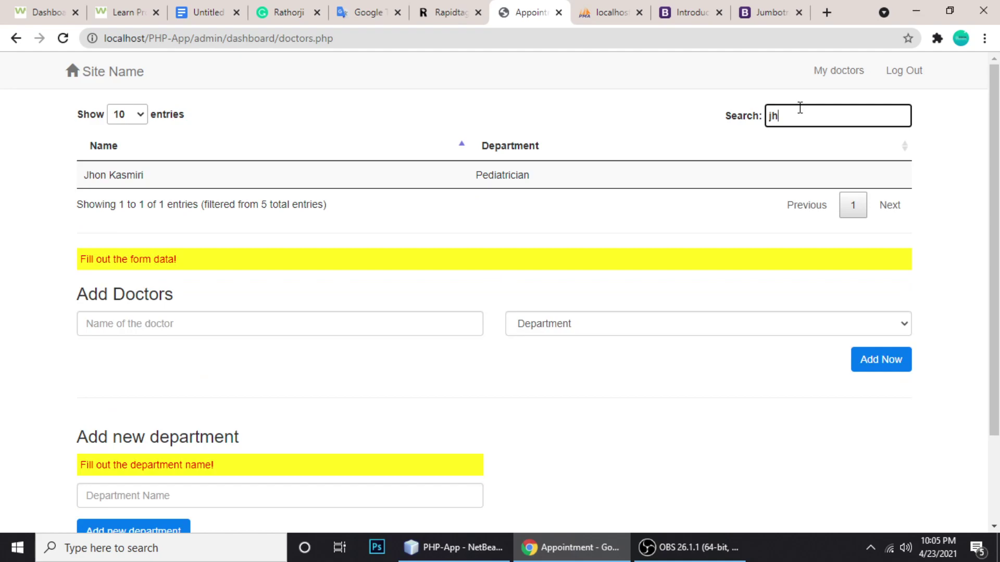
type("o")
key("BackSpace")
key("BackSpace")
key("BackSpace")
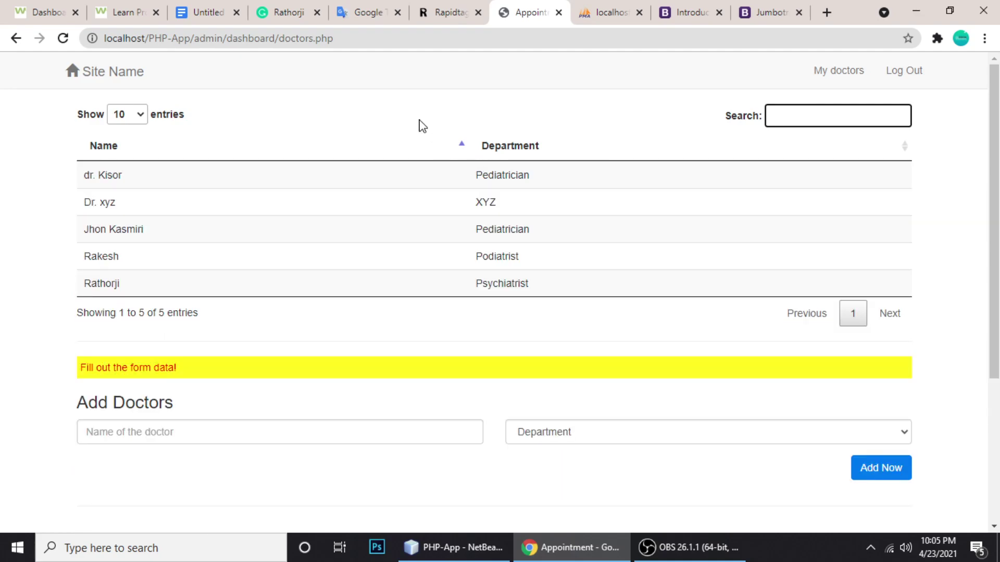
left_click(420, 124)
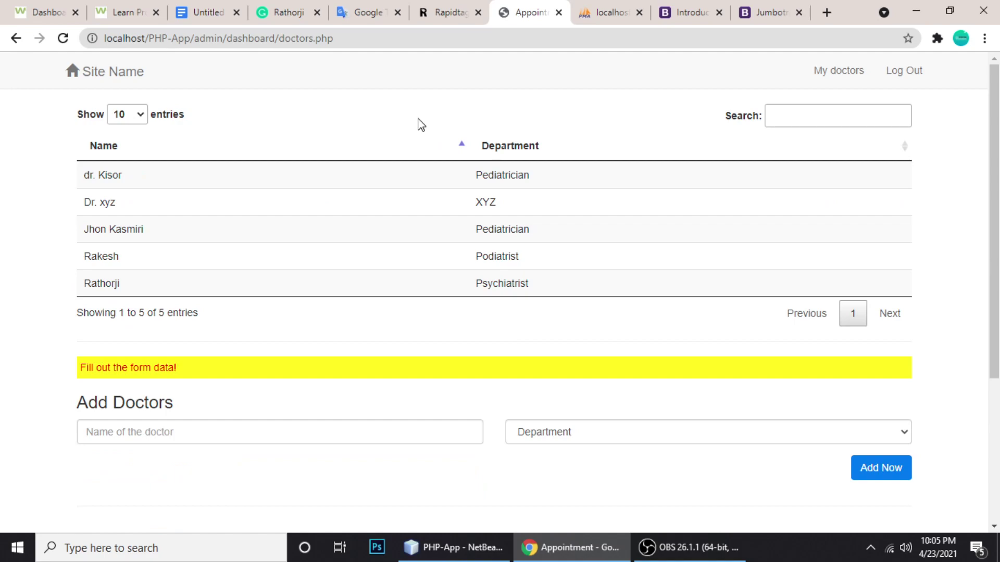